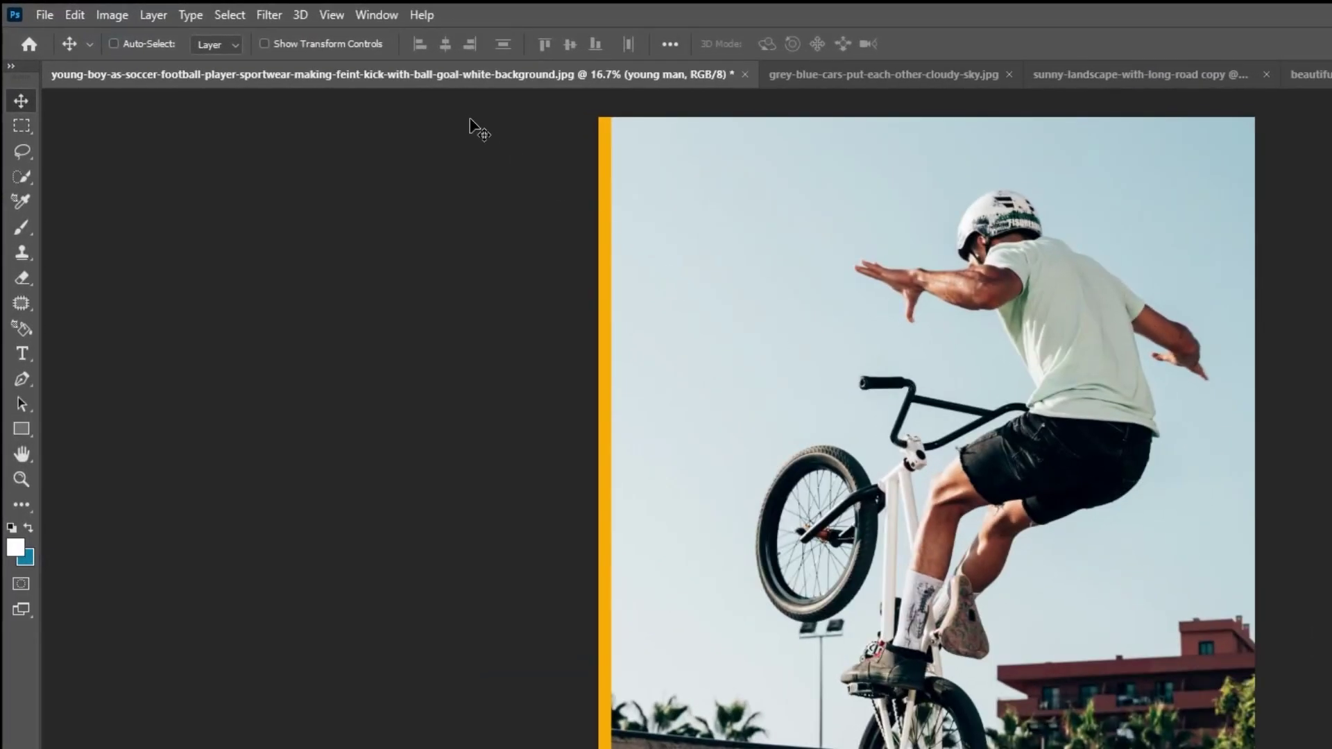
Auto-select the BMX rider and bike with Select > Subject, then ready a slightly larger Quick Selection brush
left_click(220, 15)
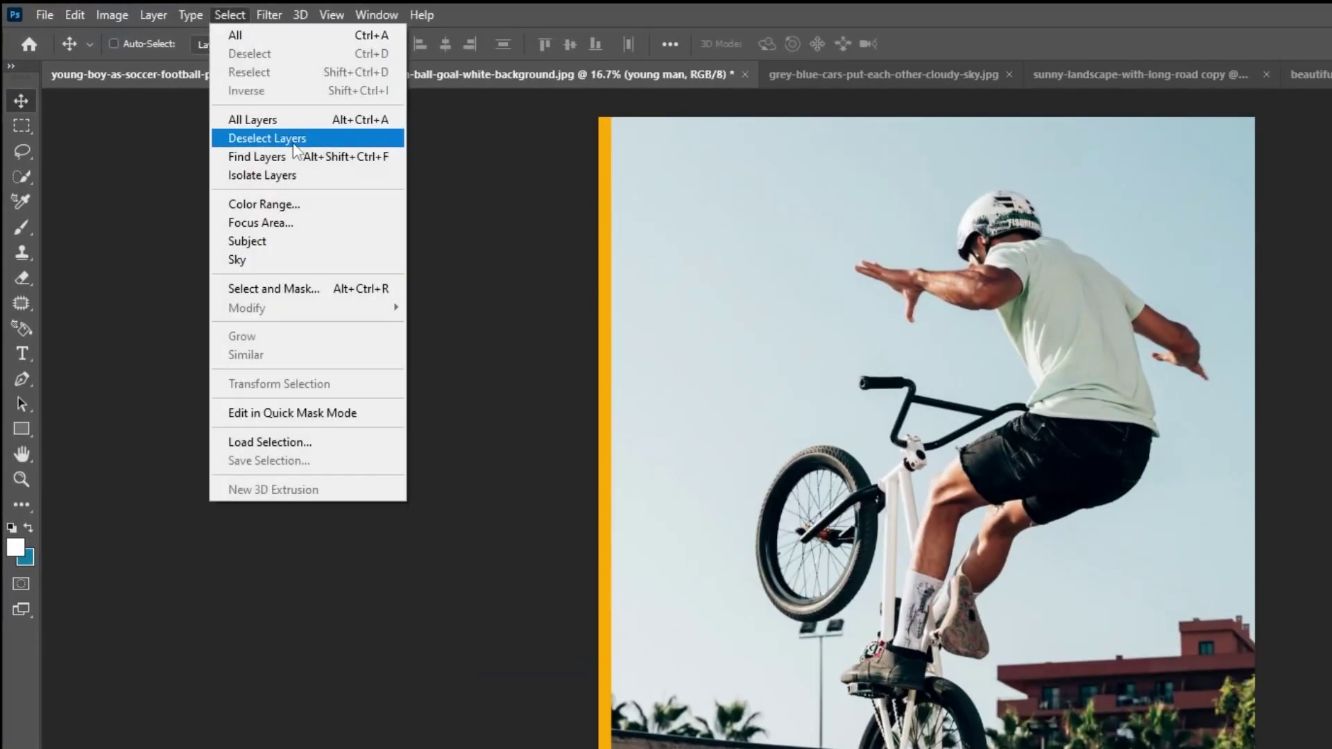
left_click(295, 242)
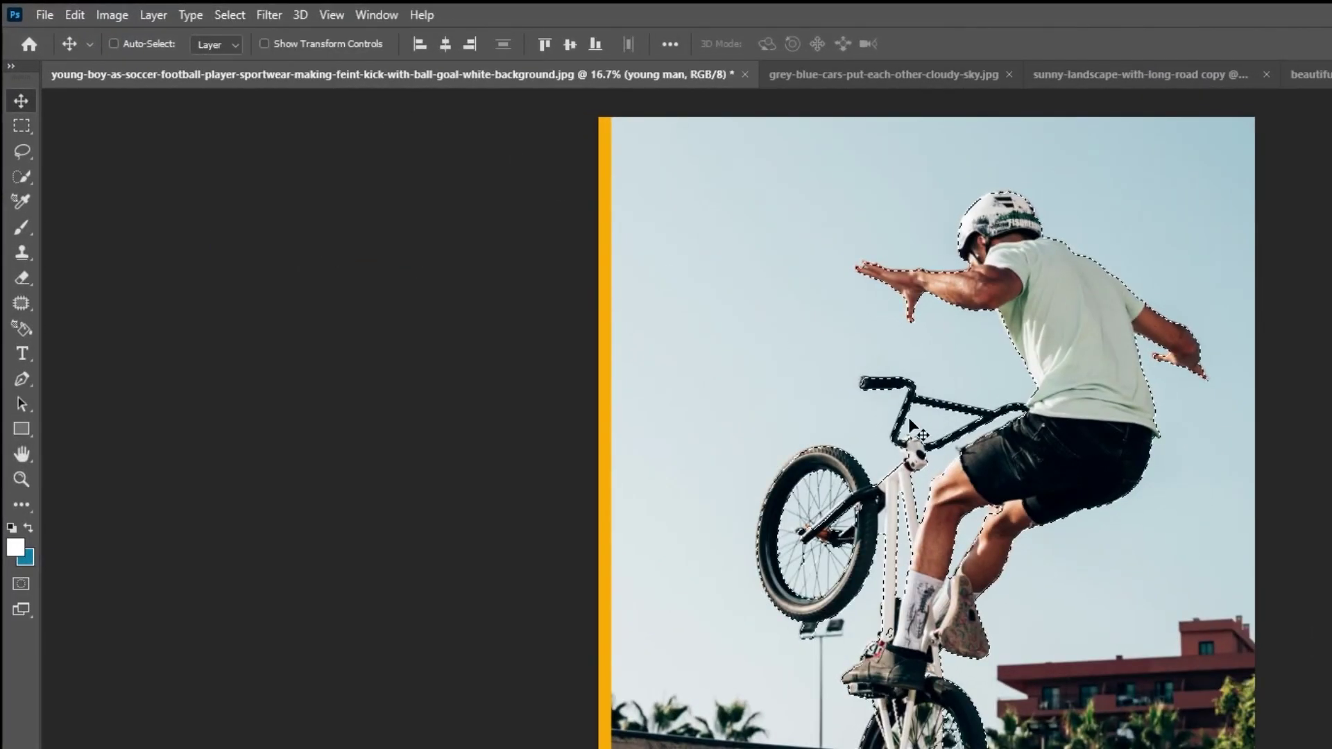
left_click(28, 177)
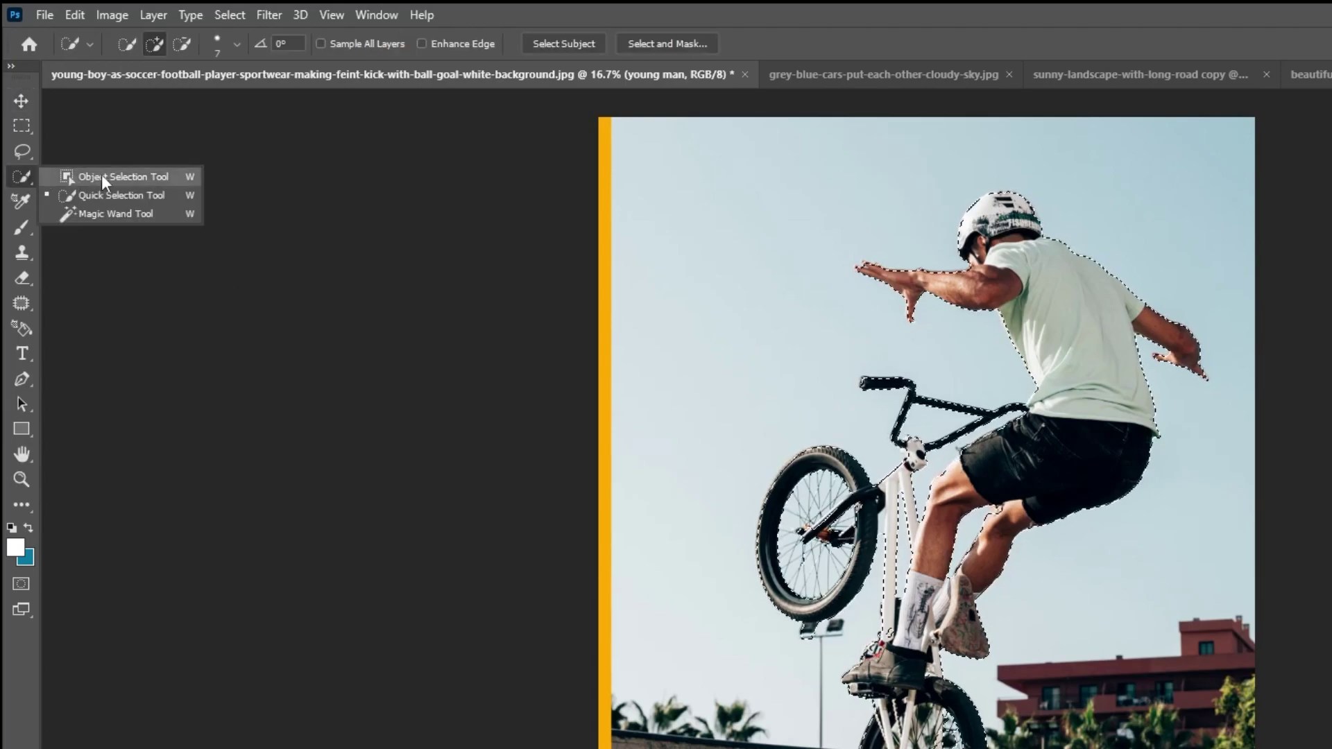
left_click(113, 196)
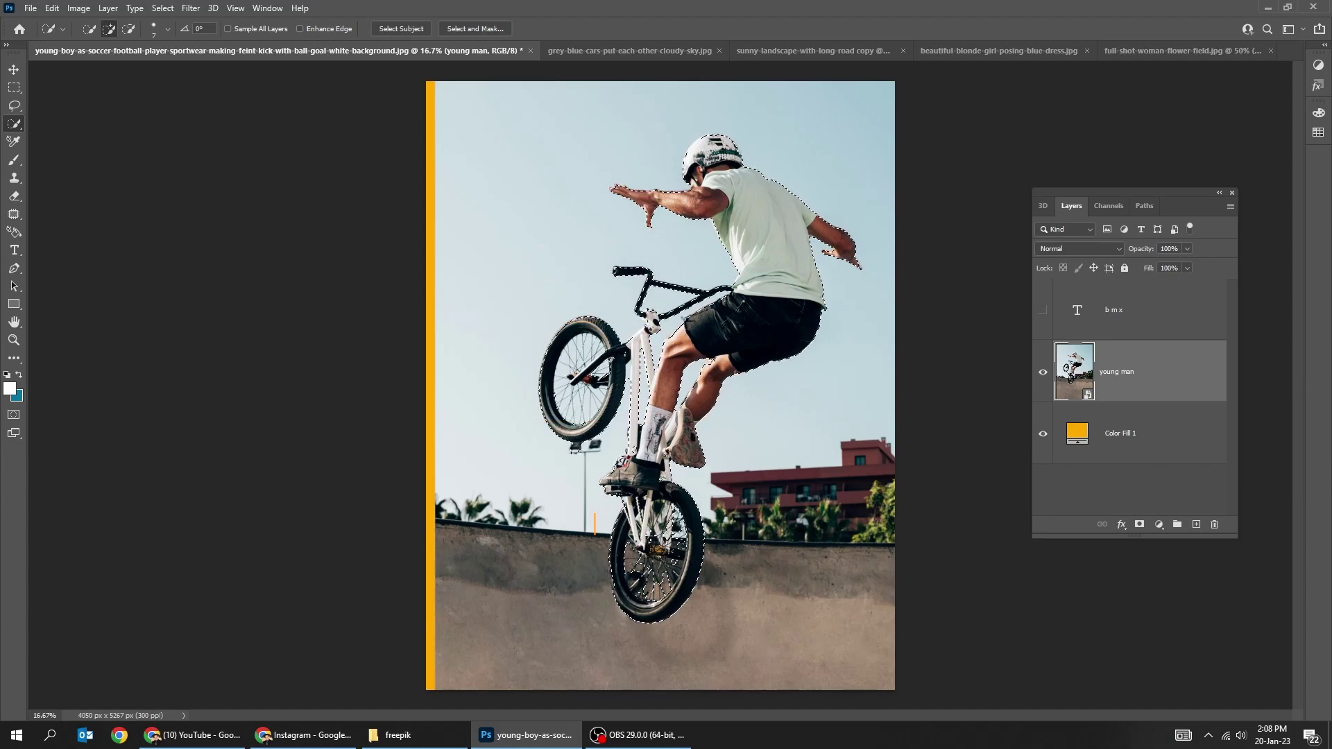
key("bracketright")
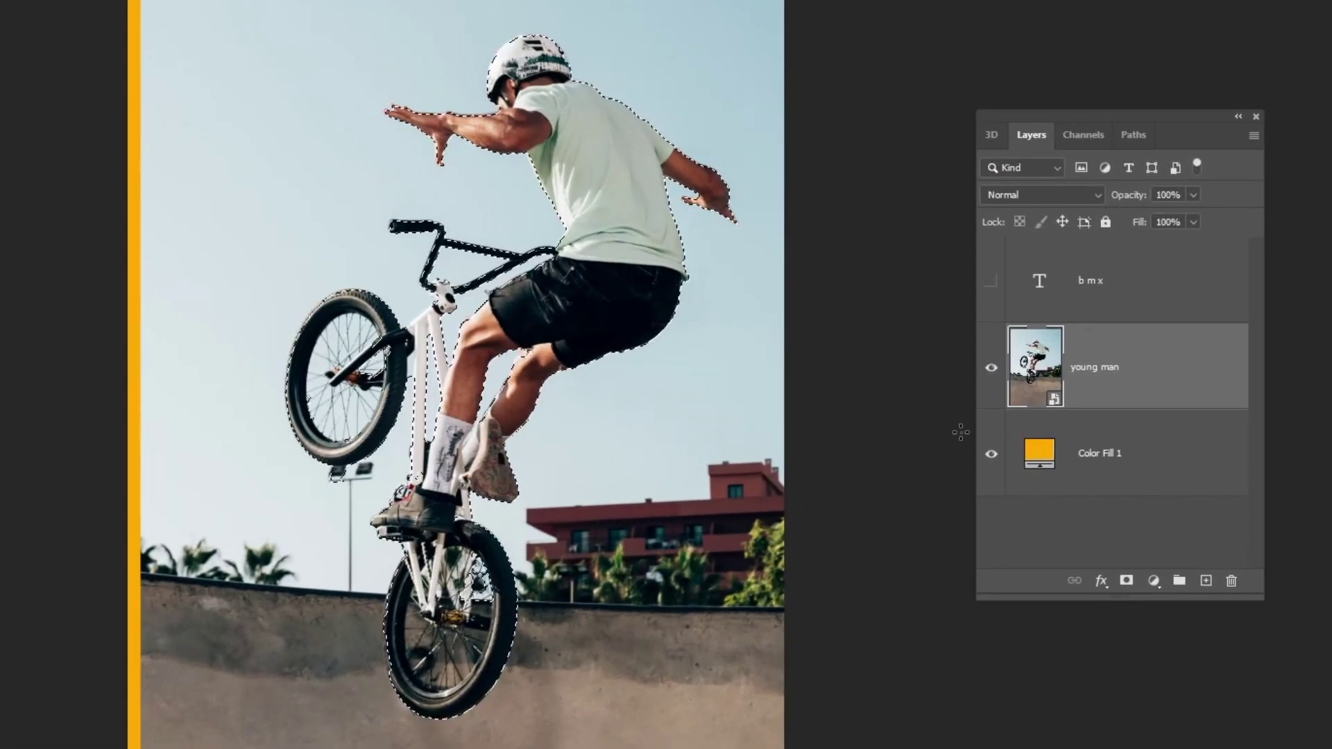
Mask the background around the rider, show the BMX lettering, and select the text and young man layers
left_click(1125, 581)
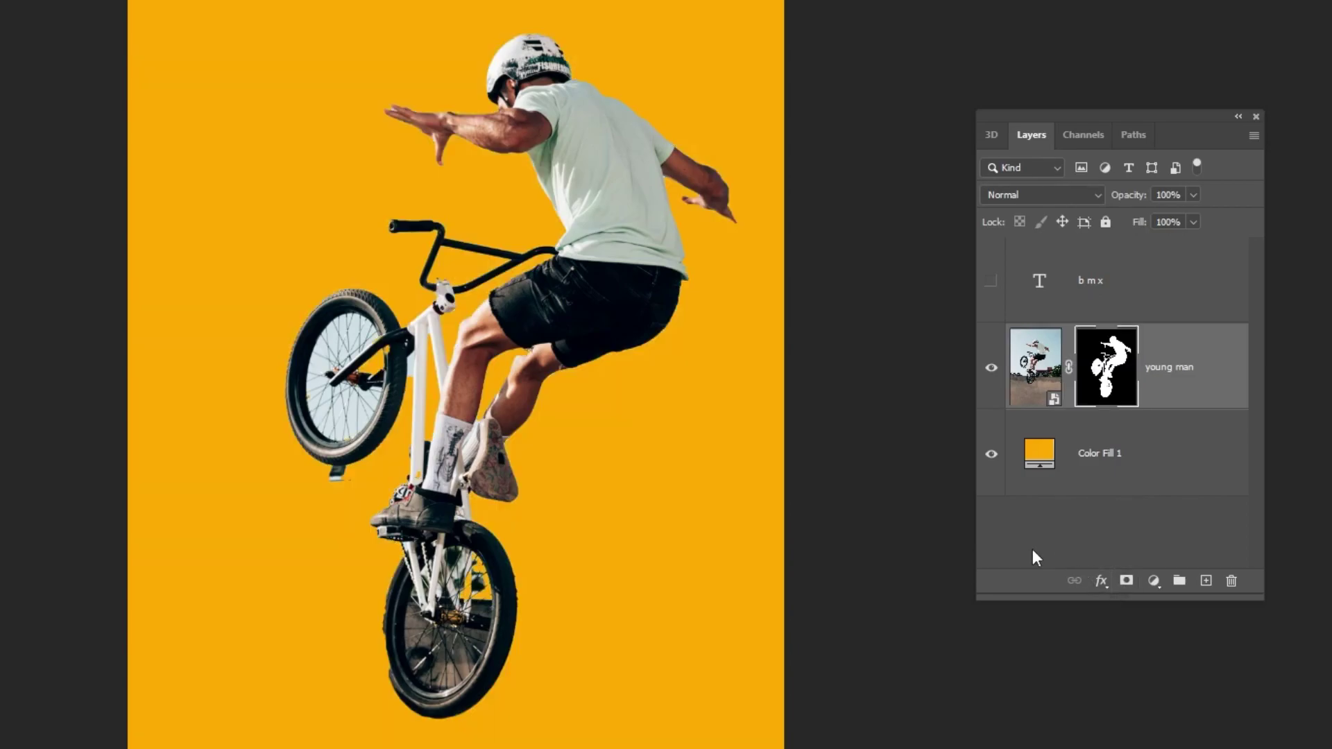
left_click(991, 281)
left_click(1128, 298)
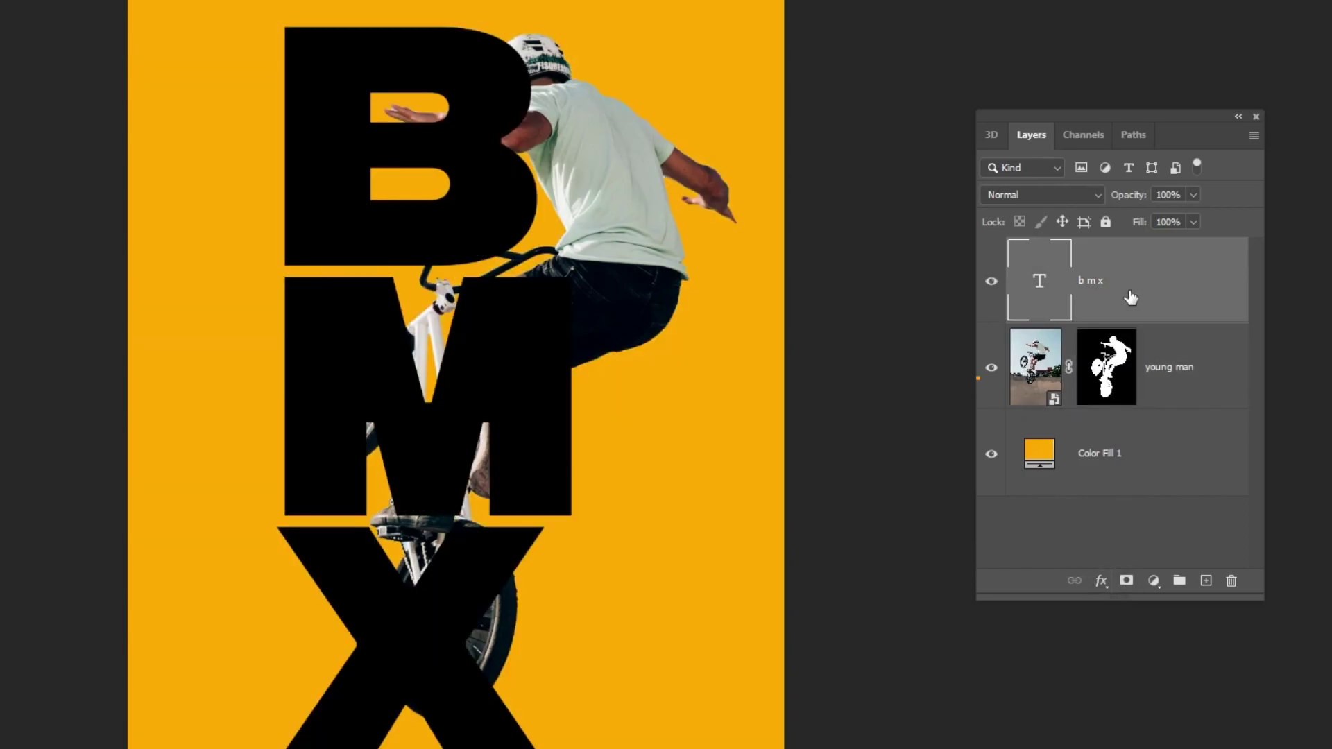
left_click(1165, 364)
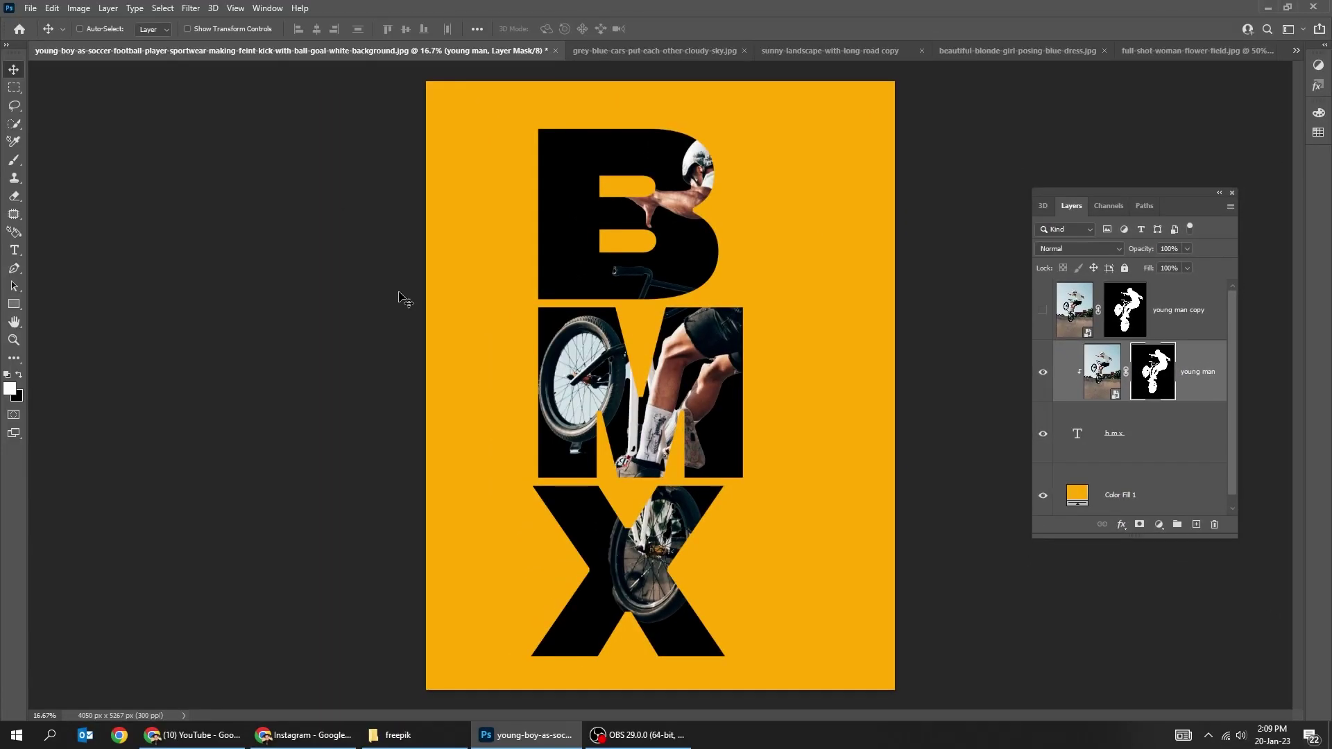
Paint white on the young man mask inside the M and X, then show the young man copy
key("b")
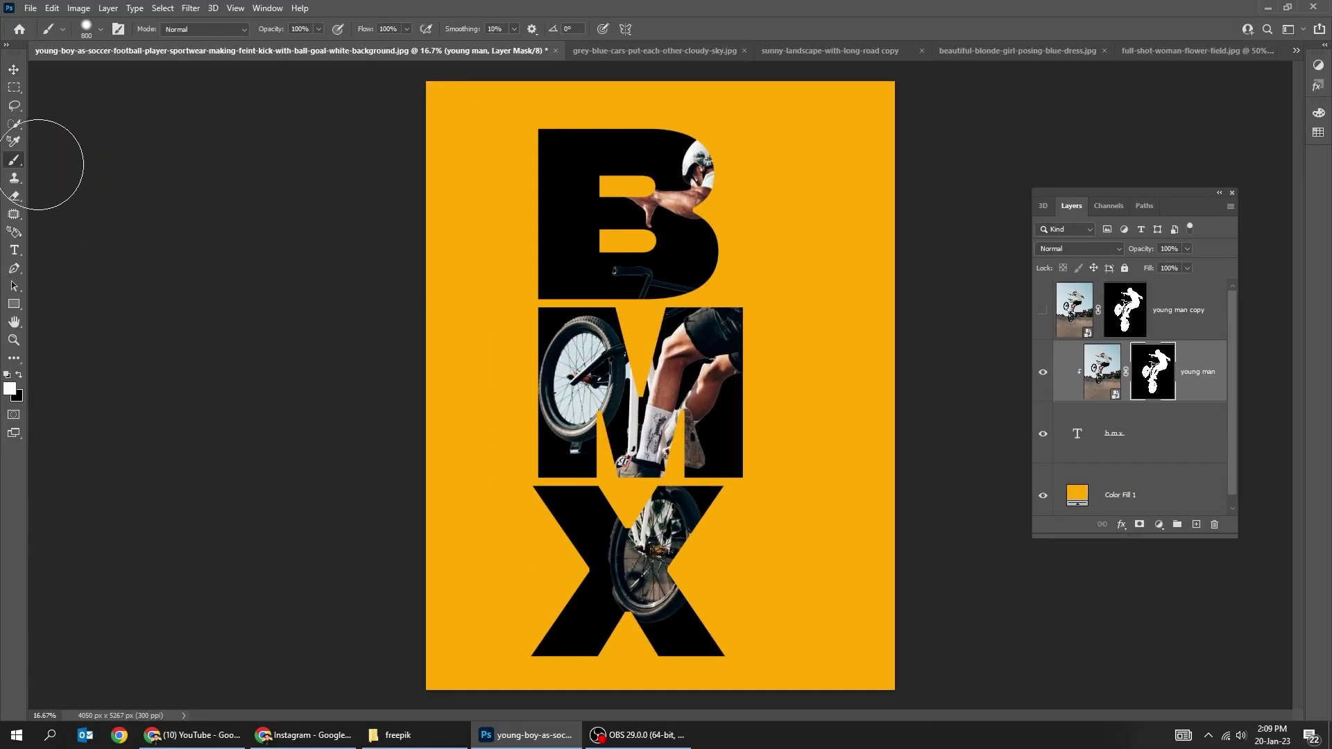
mouse_move(584, 434)
left_mouse_down()
mouse_move(580, 488)
mouse_move(555, 469)
mouse_move(599, 581)
mouse_move(575, 644)
mouse_move(666, 646)
mouse_move(700, 605)
mouse_move(666, 554)
mouse_move(705, 502)
mouse_move(736, 411)
mouse_move(723, 363)
mouse_move(699, 295)
mouse_move(627, 298)
mouse_move(552, 241)
mouse_move(581, 130)
mouse_move(674, 205)
mouse_move(711, 219)
mouse_move(718, 193)
mouse_move(682, 179)
mouse_move(602, 254)
left_mouse_up()
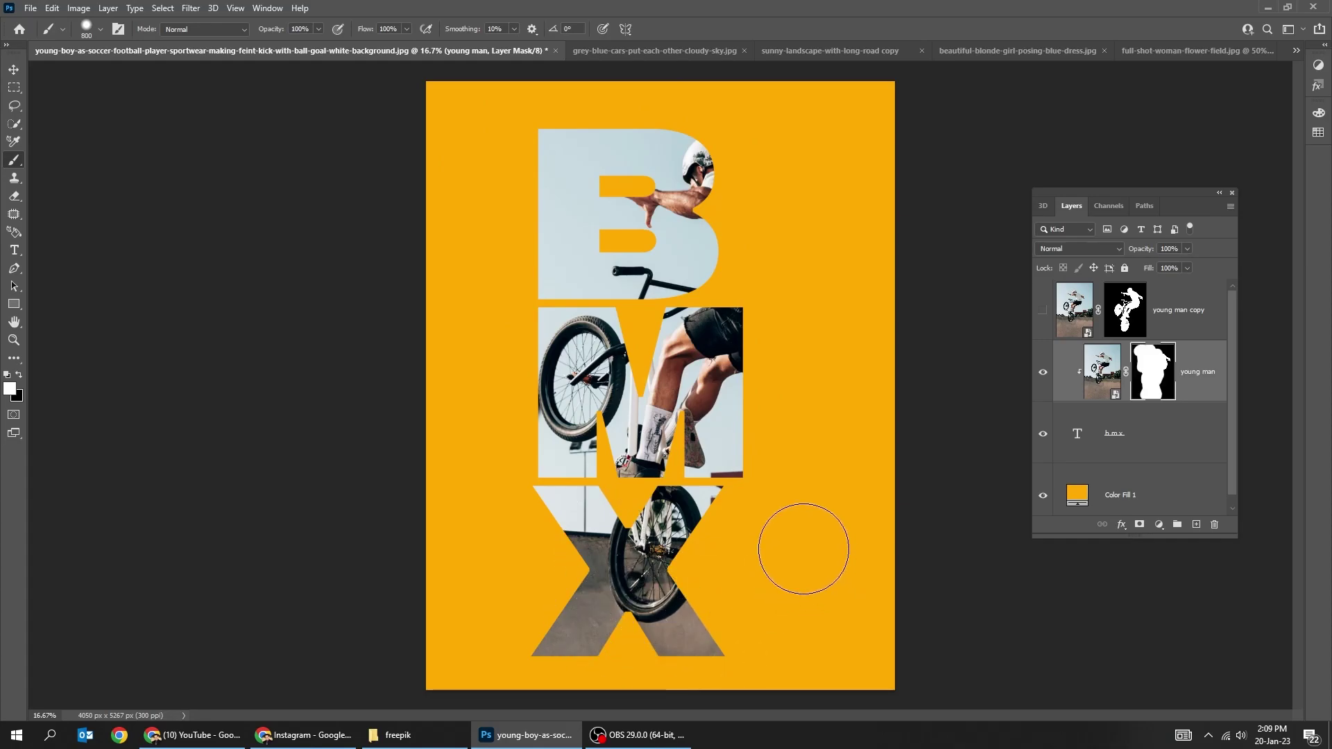
key("v")
left_click(1041, 312)
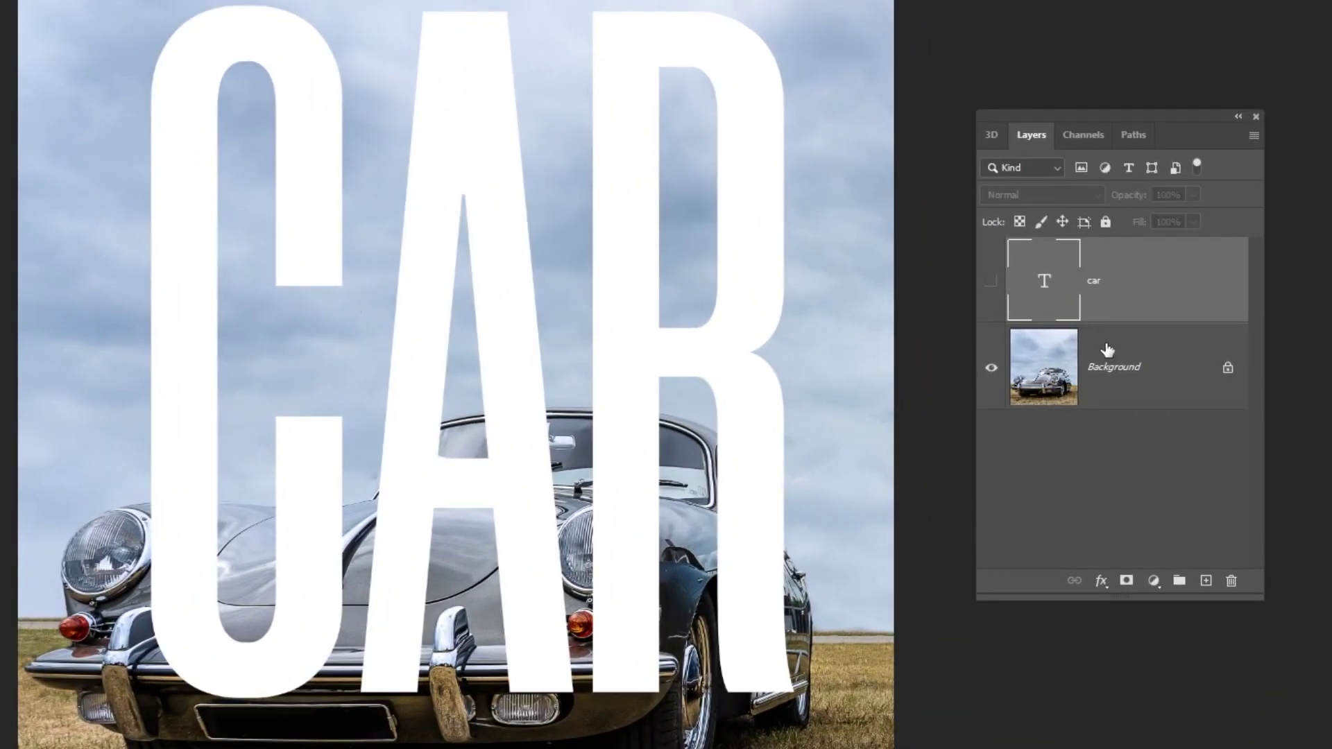
Duplicate the Background layer and mask the copy down to the car using Select > Subject
left_click(1138, 389)
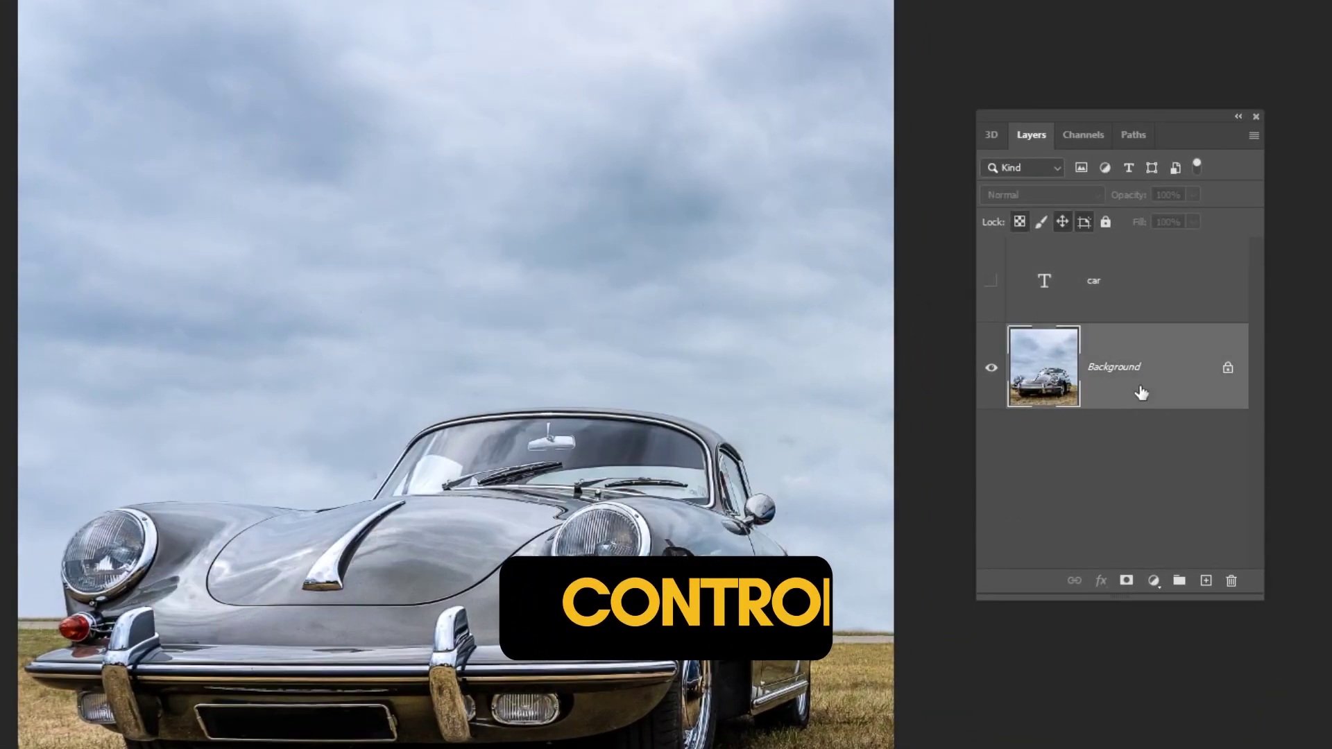
key("ctrl+j")
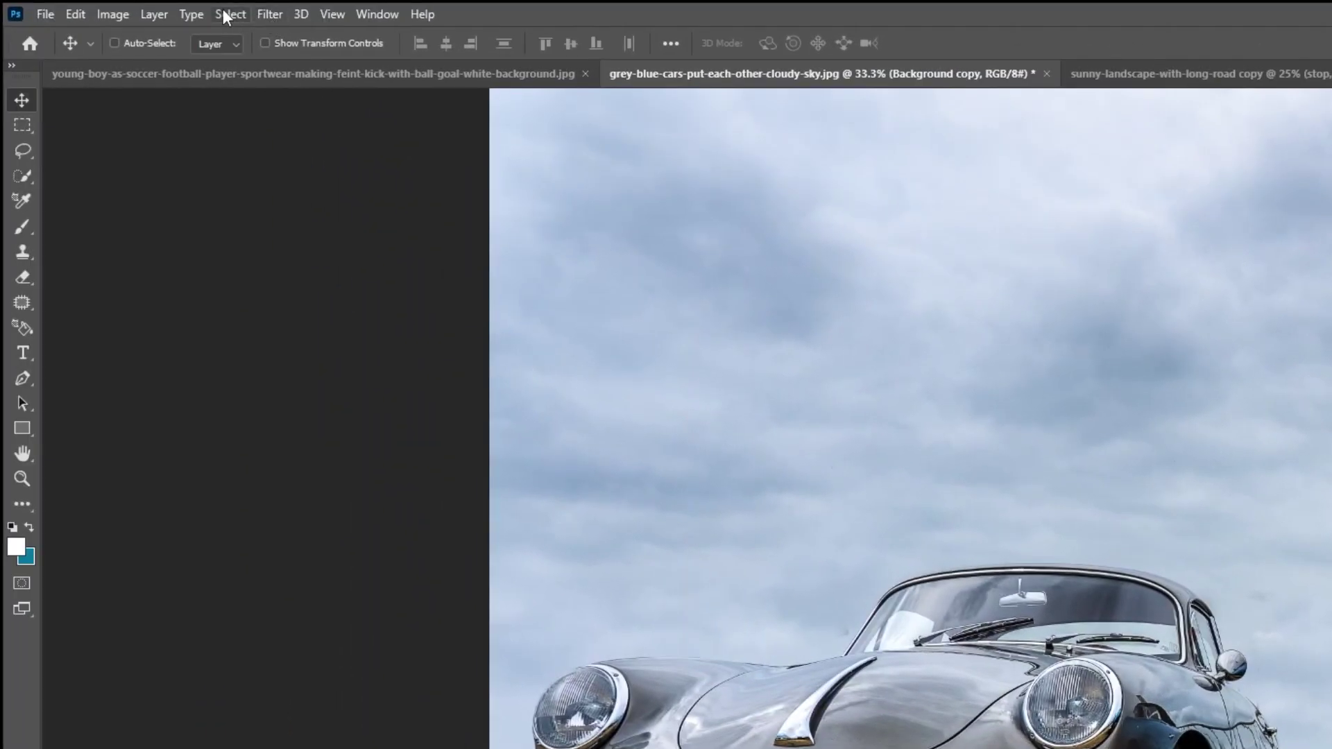
left_click(226, 14)
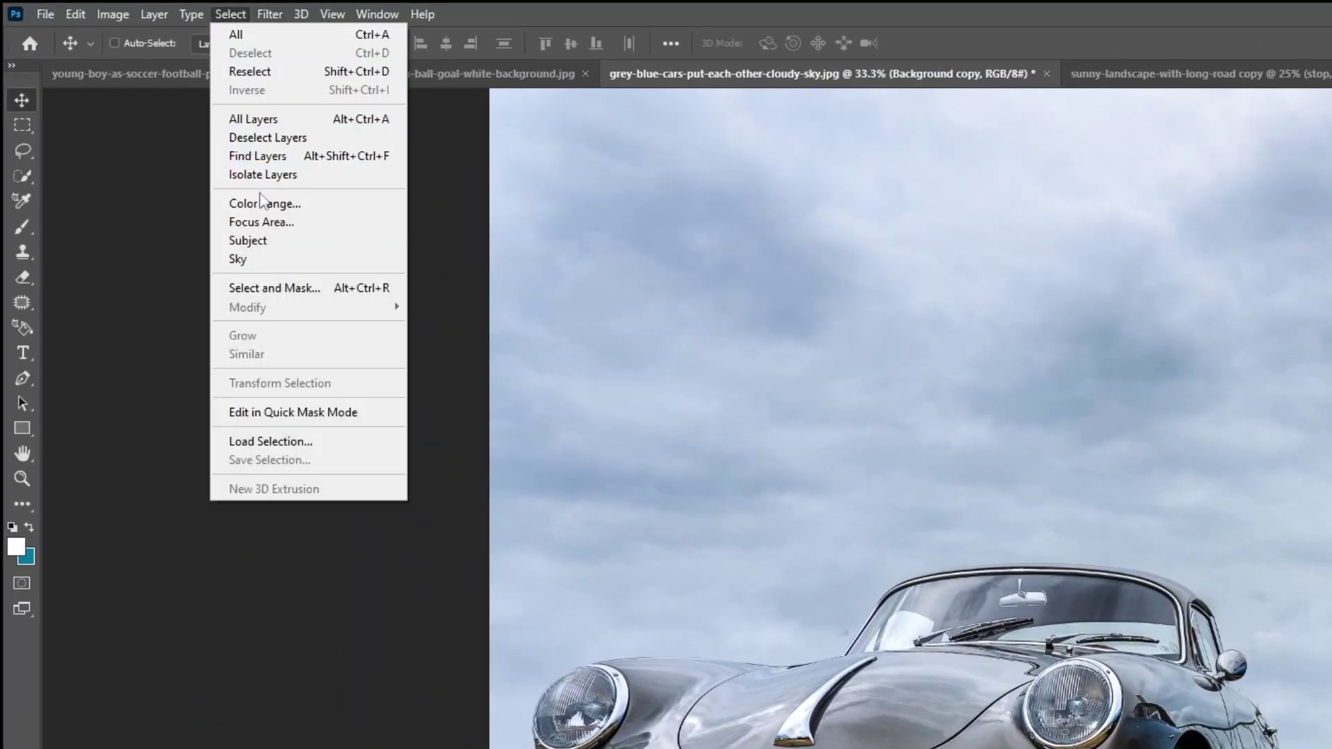
left_click(263, 240)
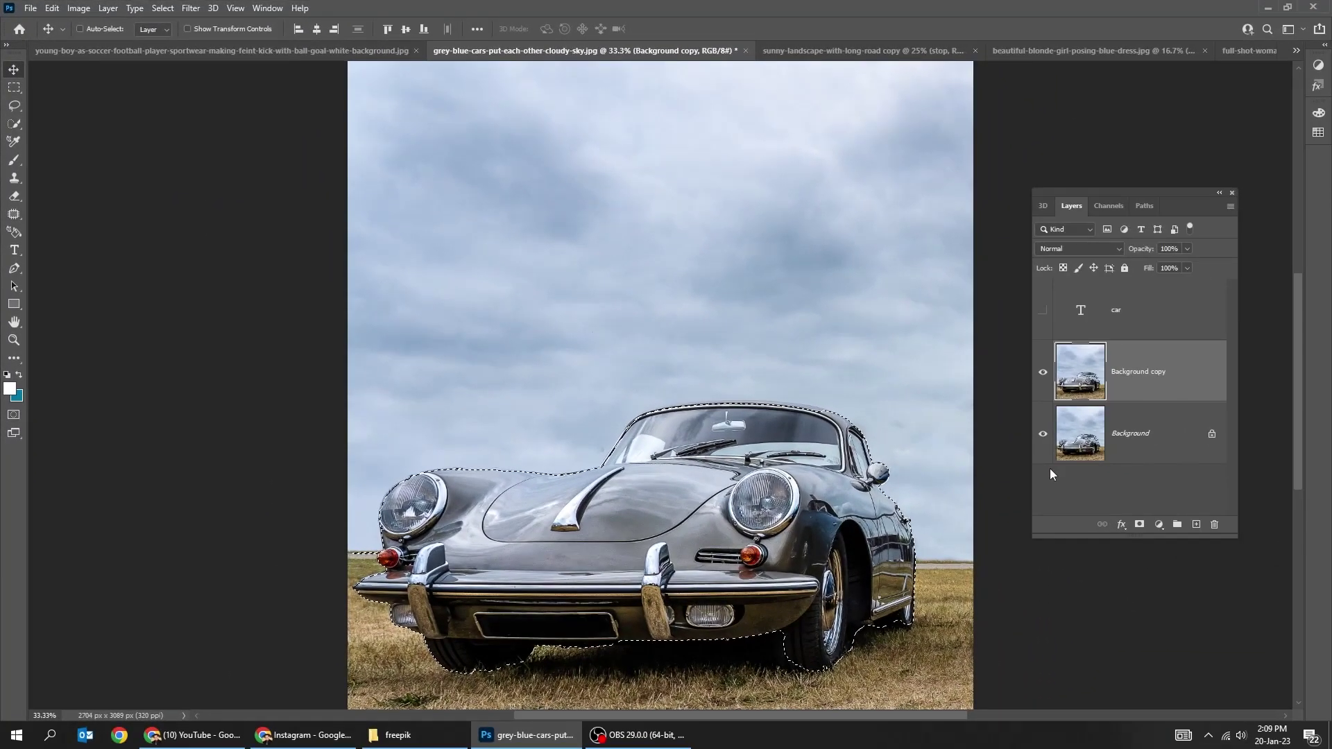
left_click(1139, 524)
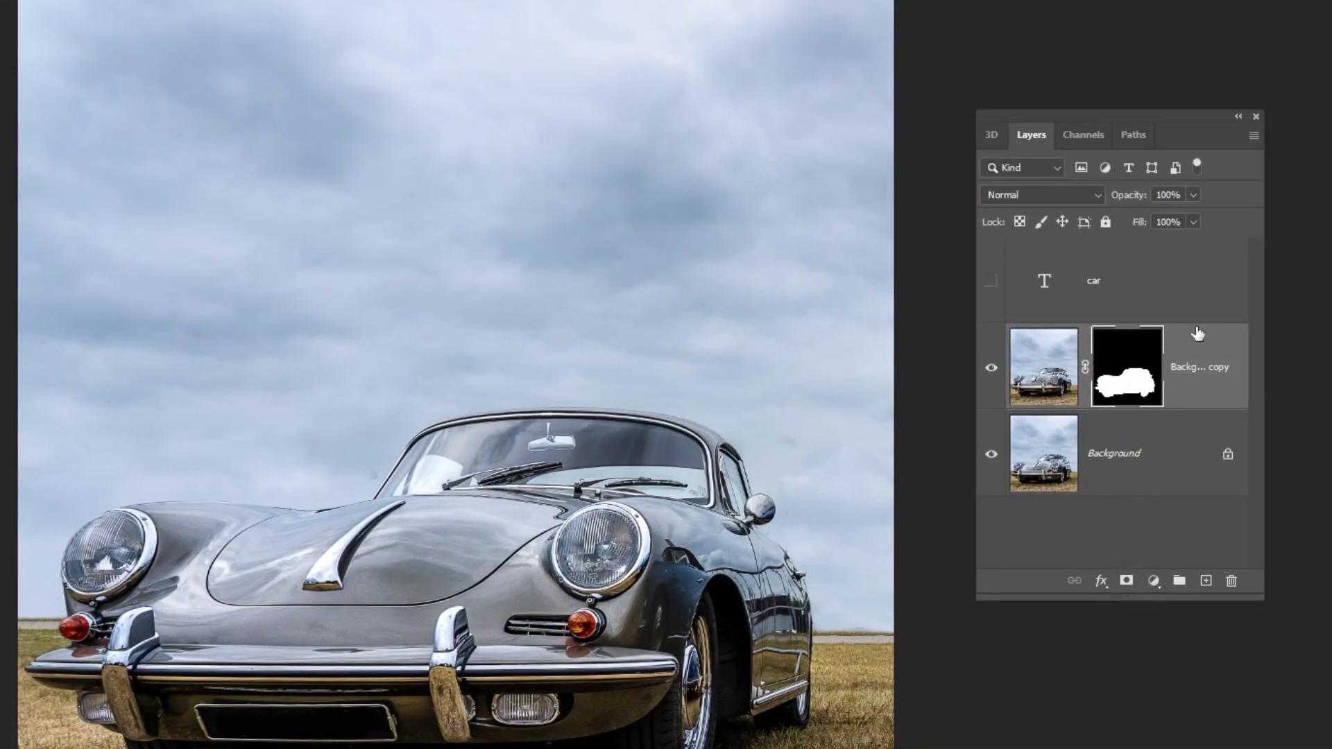
Move the car copy above the CAR text, show the lettering, and shift it slightly left
key("ctrl+bracketright")
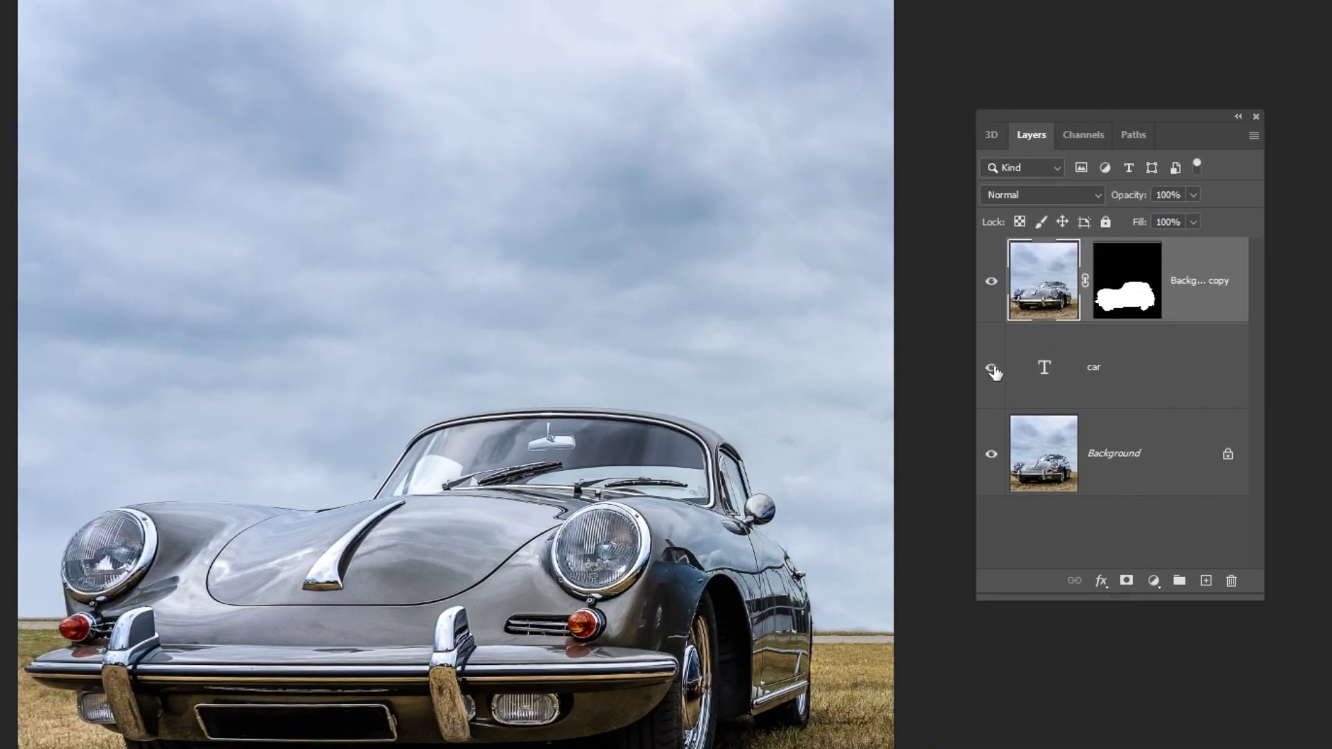
left_click(991, 369)
left_click(1154, 382)
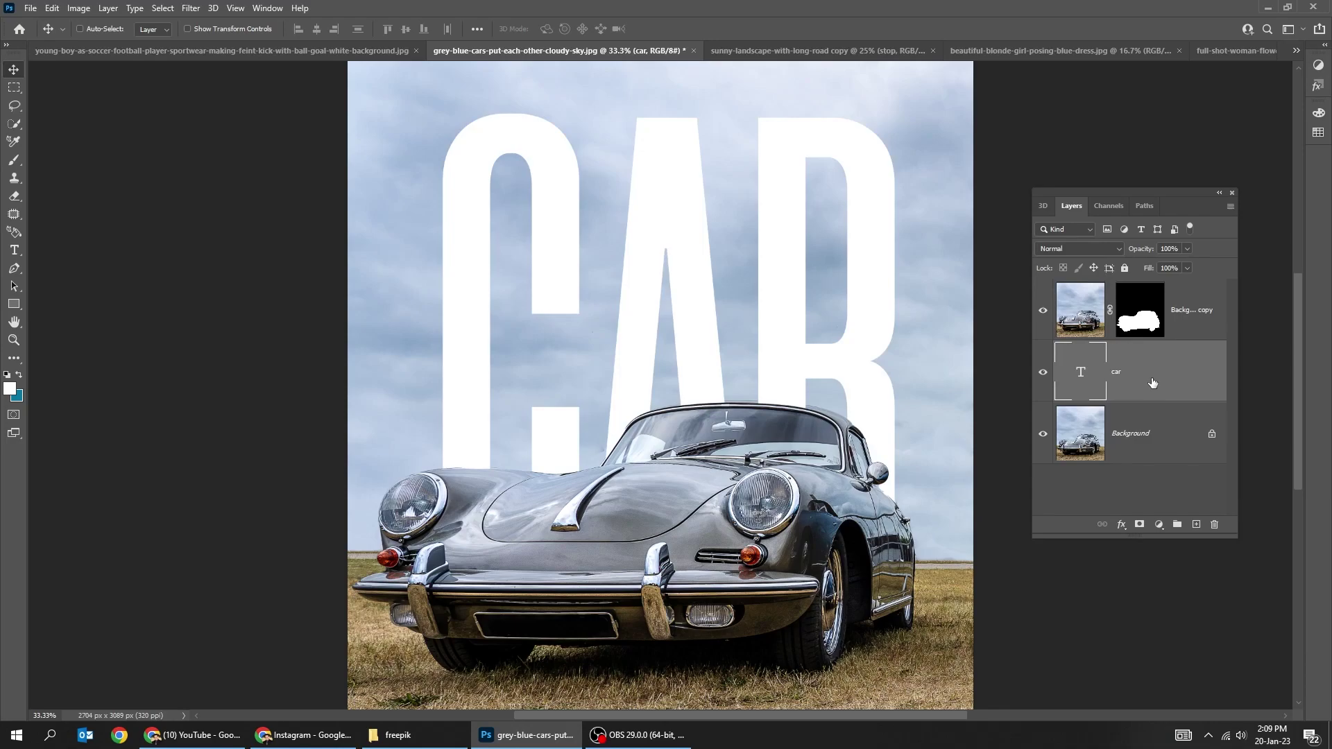
left_click_drag(639, 375, 672, 347)
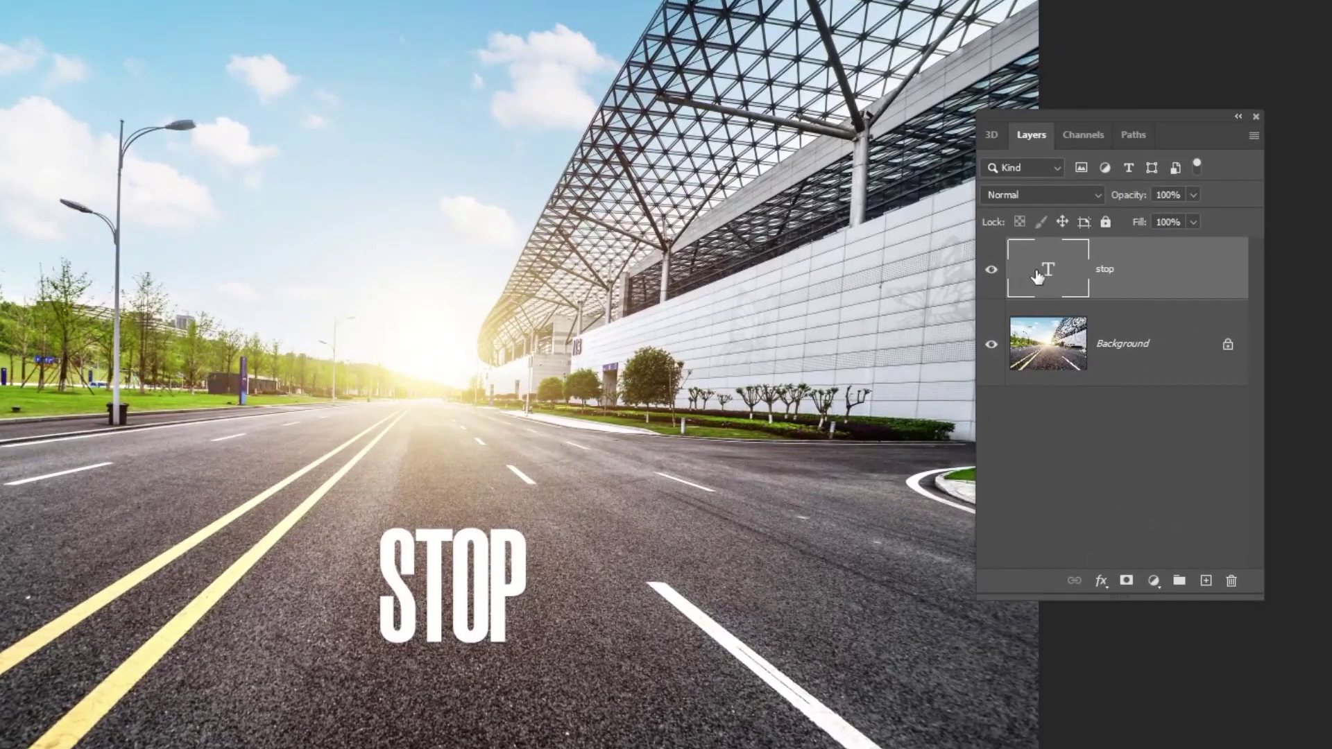
Copy the STOP lettering's pixels, hide the stop layer, deselect, and add an empty Layer 1
right_click(1075, 304)
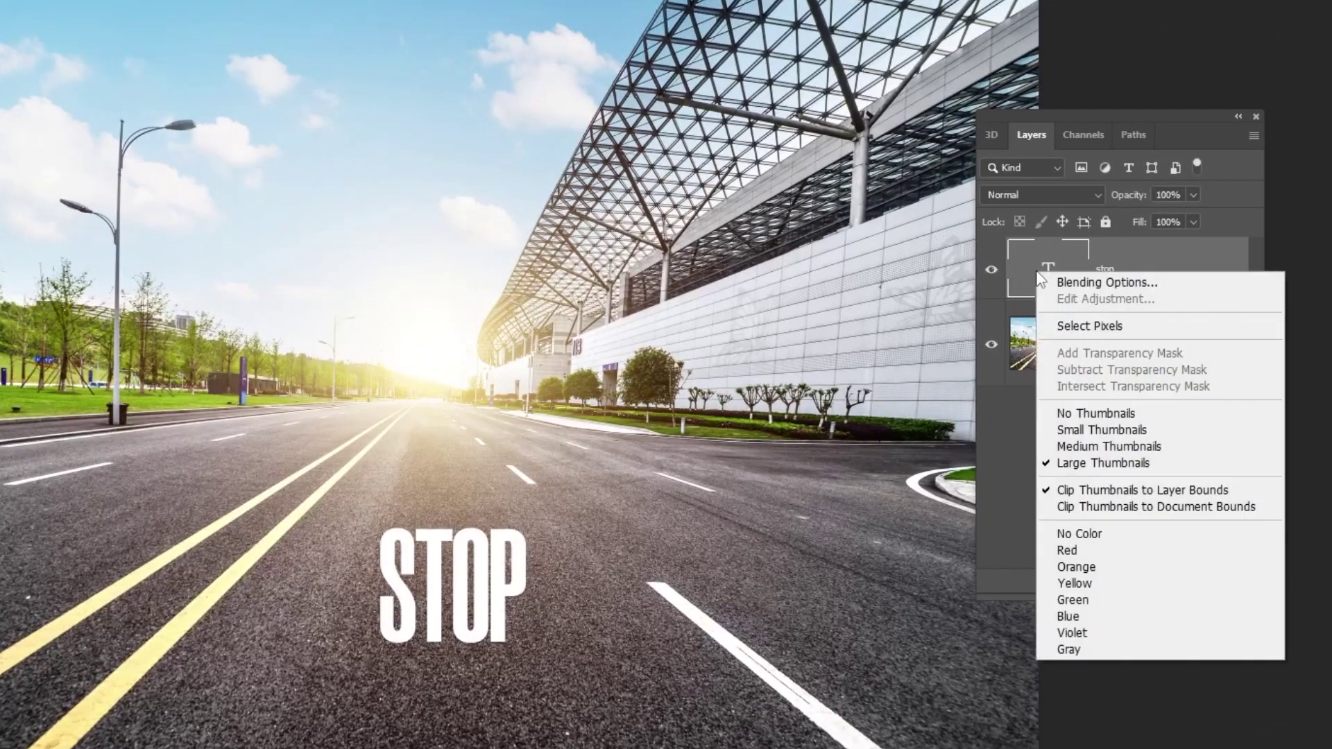
left_click(1065, 327)
key("ctrl+c")
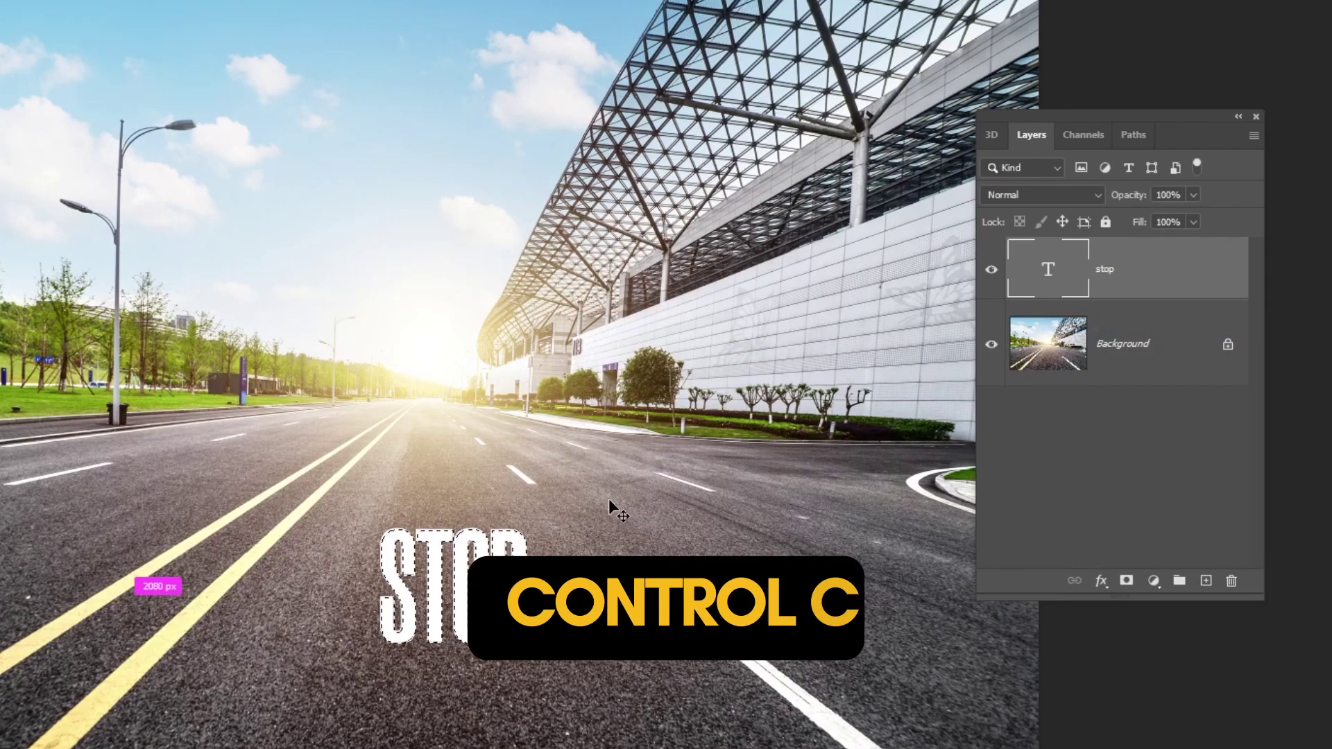
left_click(991, 269)
key("ctrl+d")
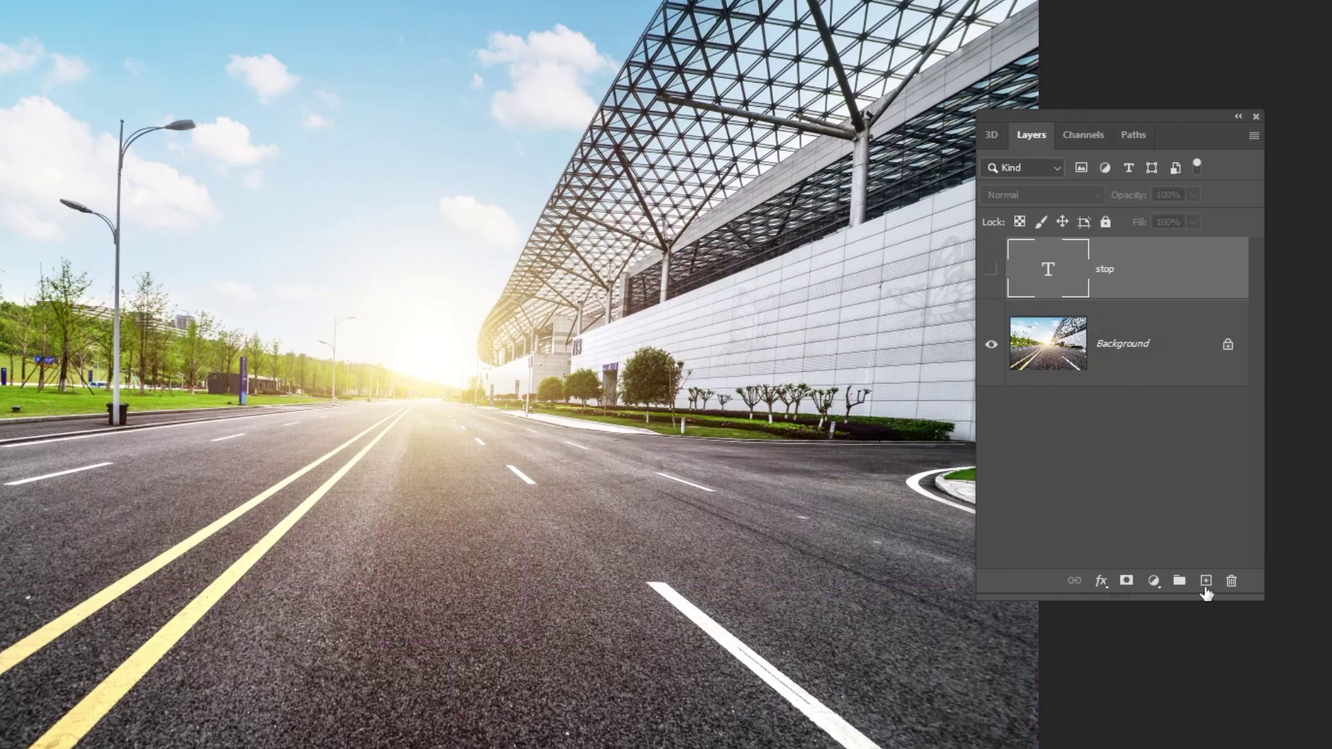
left_click(1205, 583)
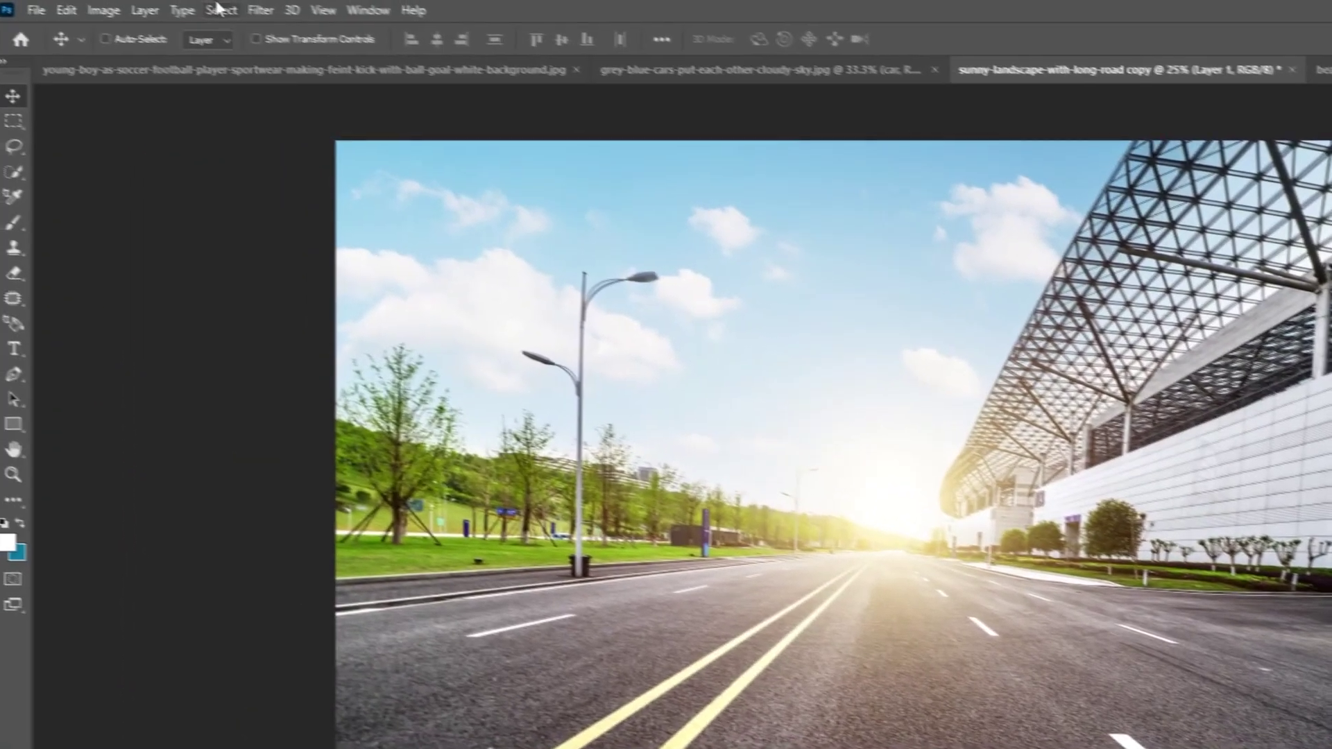
Open Filter > Vanishing Point and define a perspective plane along the road
left_click(268, 13)
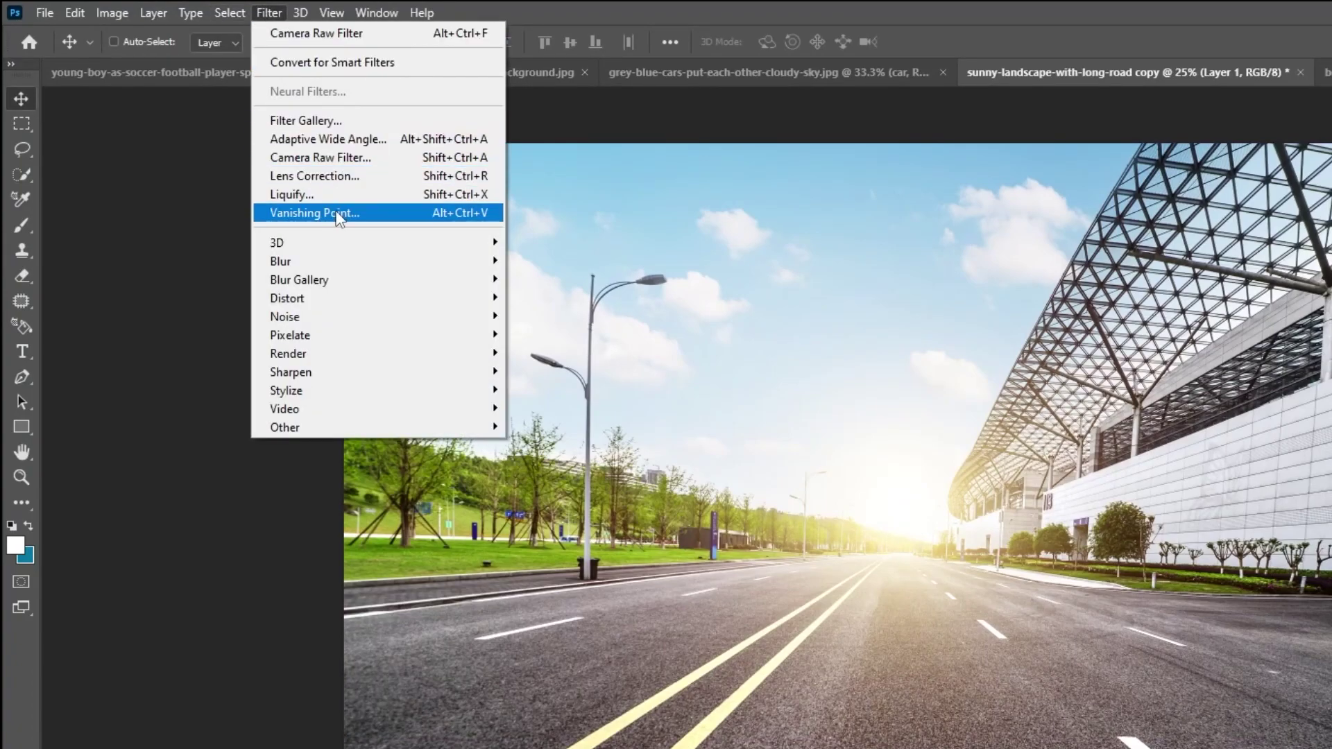
left_click(420, 218)
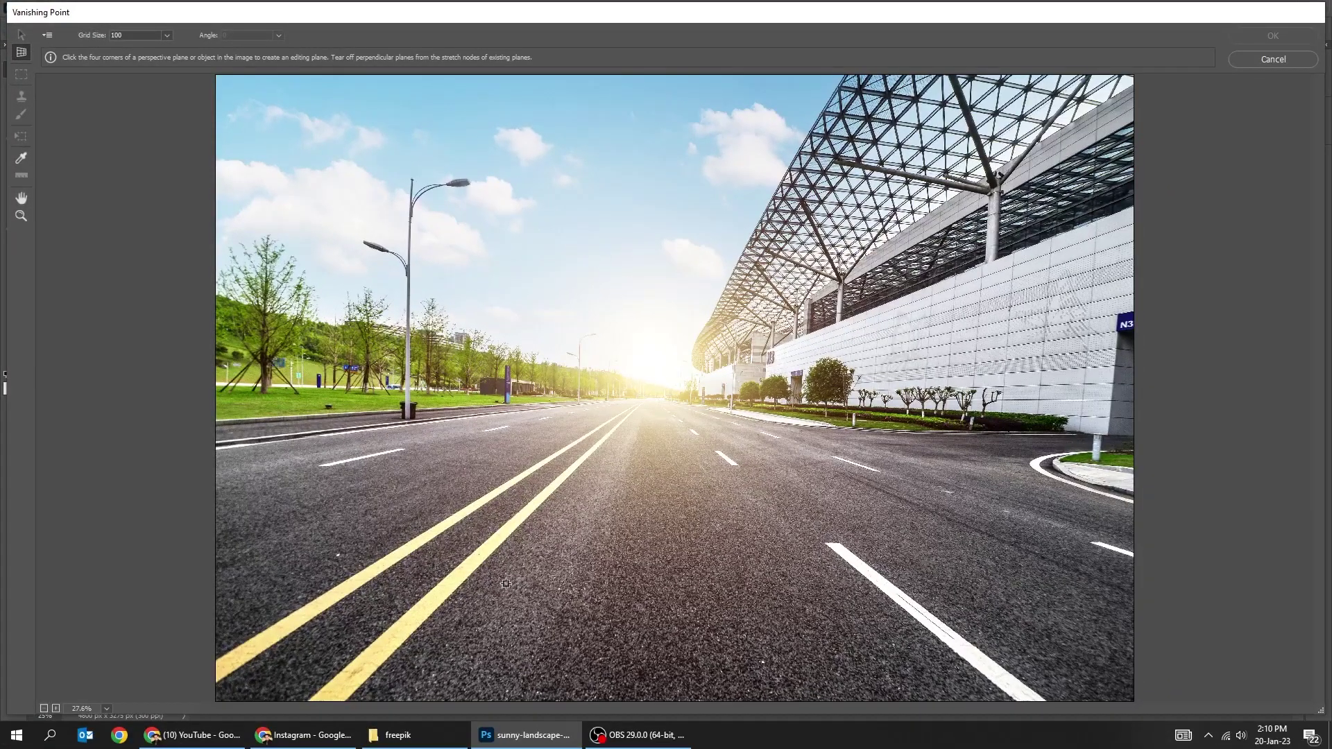
left_click(352, 700)
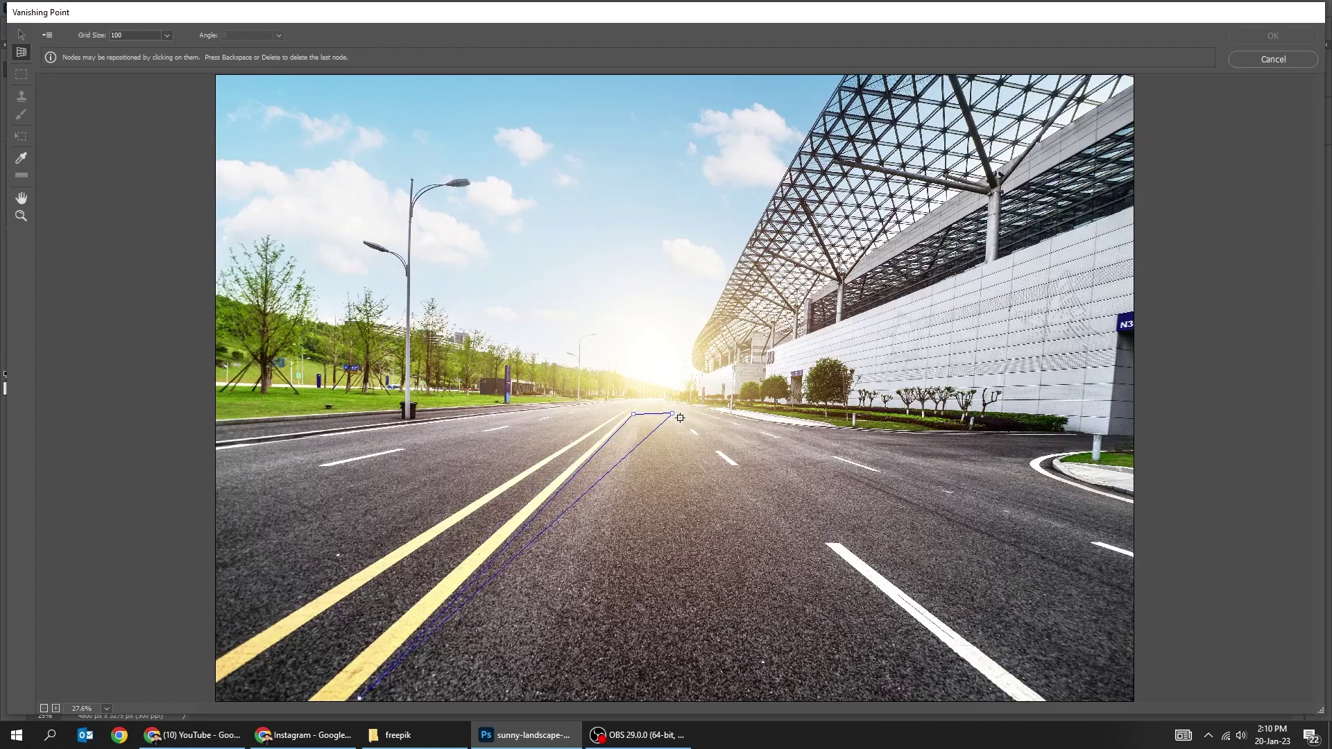
left_click(1006, 699)
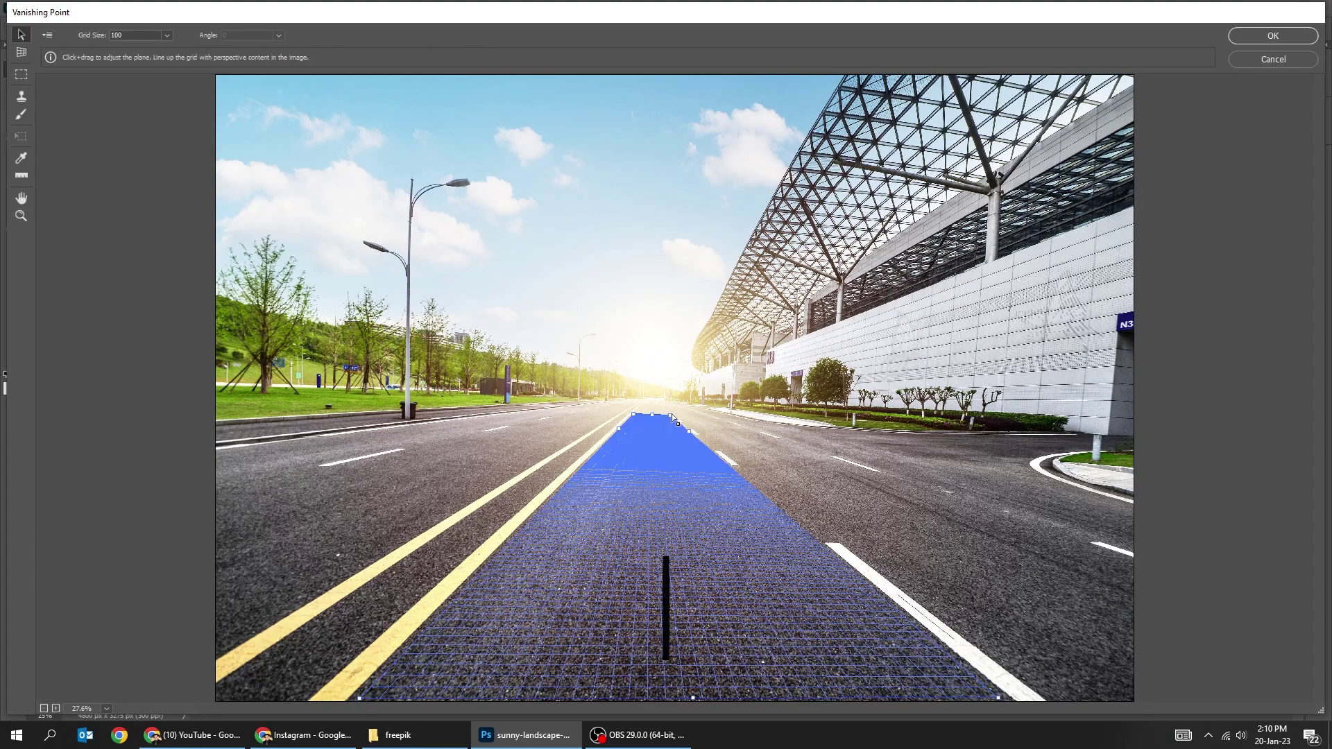
Paste STOP into the plane, then rotate, scale and stretch it across the road toward the vanishing point
key("ctrl+v")
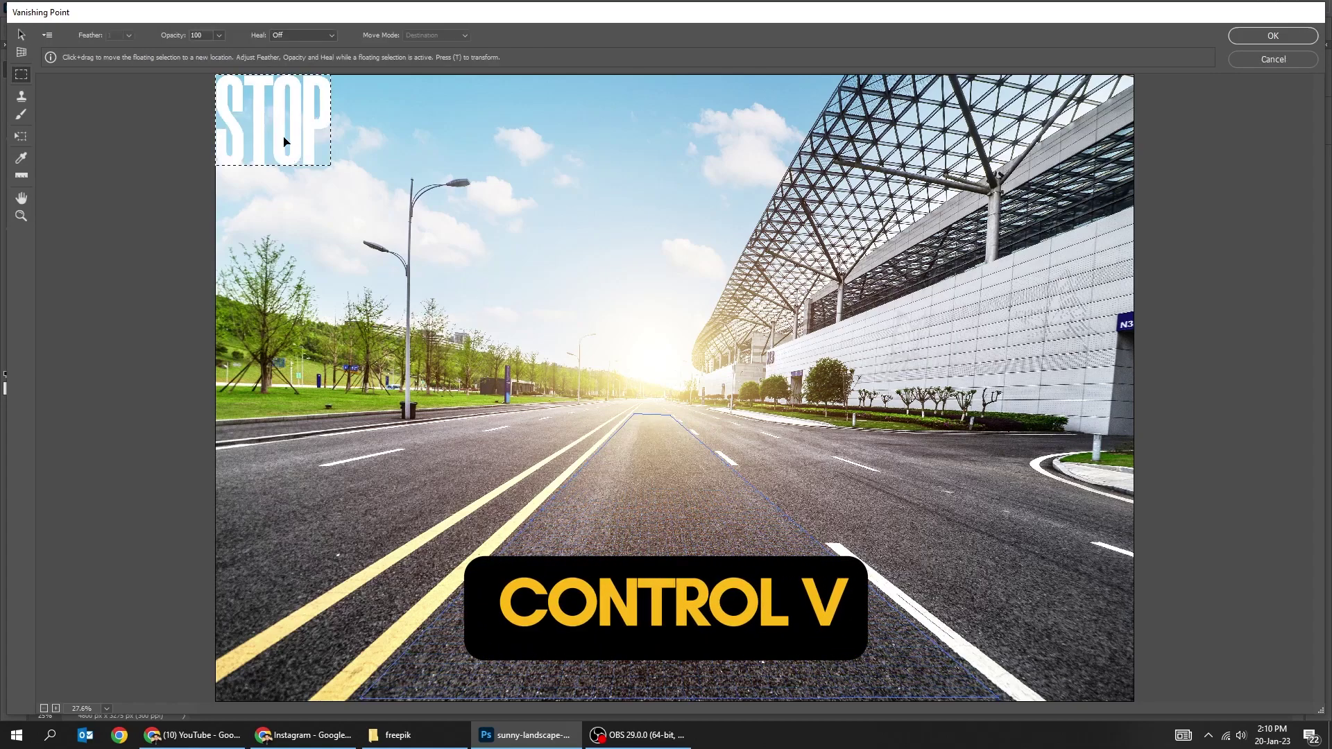
left_click_drag(299, 142, 383, 233)
key("ctrl+t")
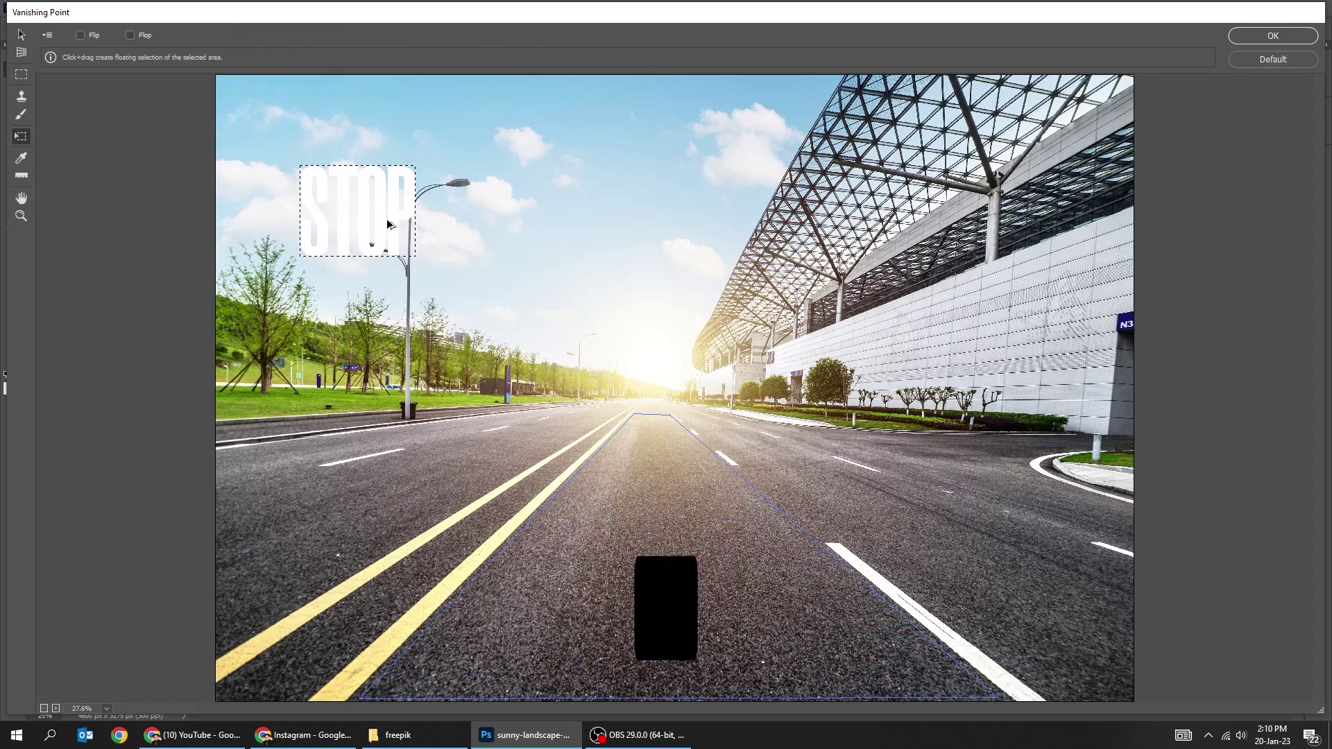
left_click_drag(415, 165, 628, 466)
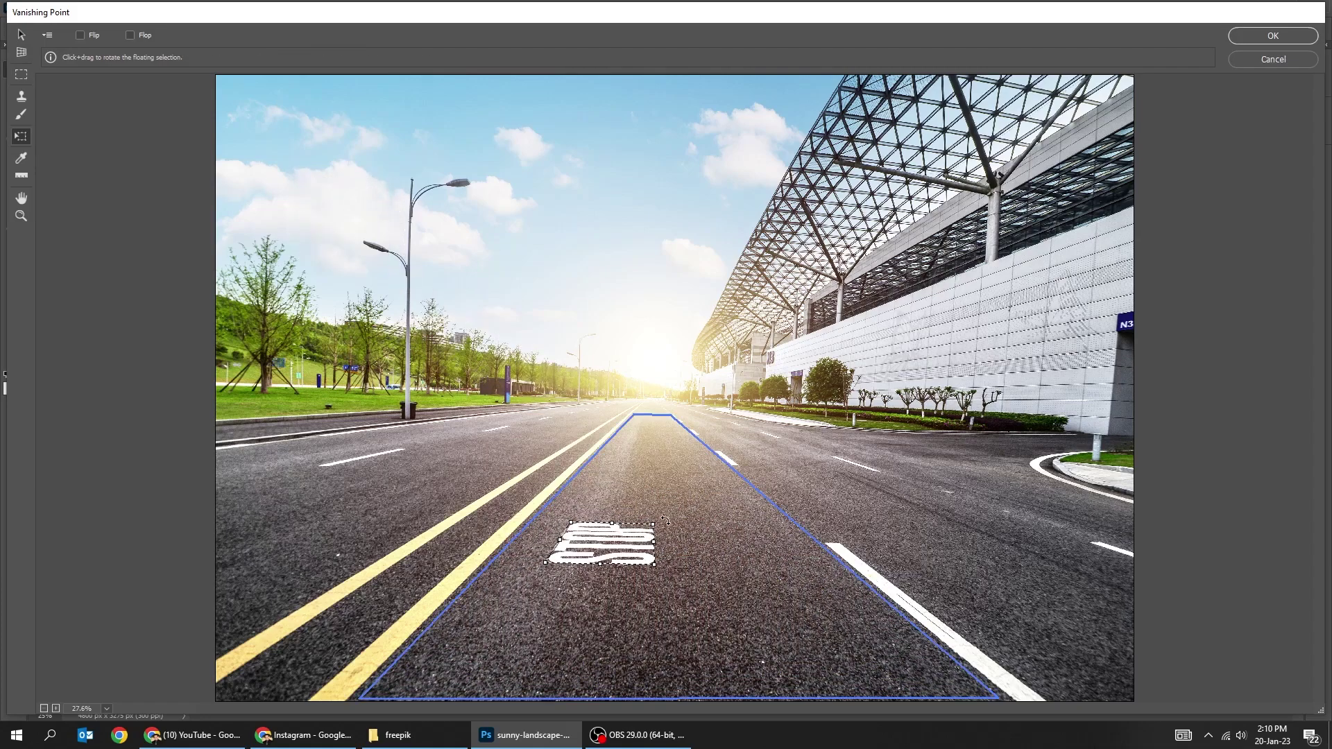
left_click_drag(589, 565, 394, 670)
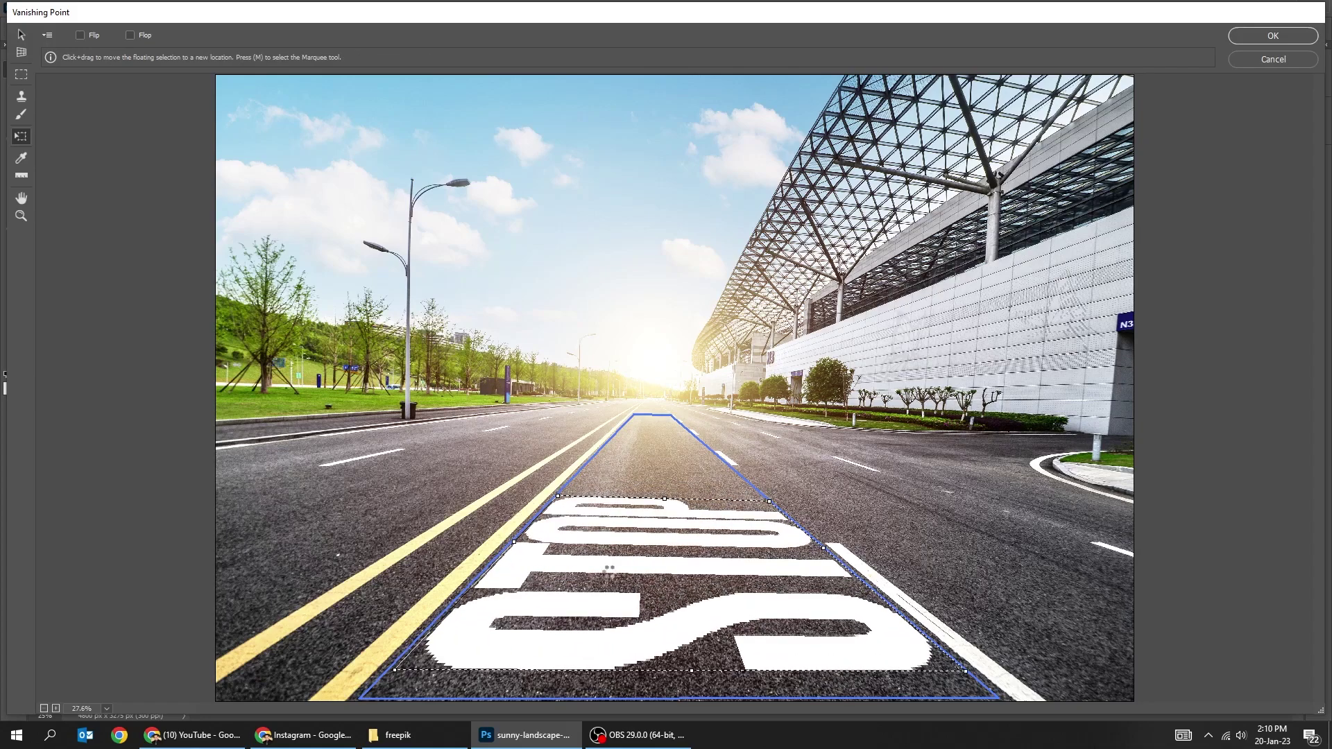
left_click_drag(660, 496, 660, 463)
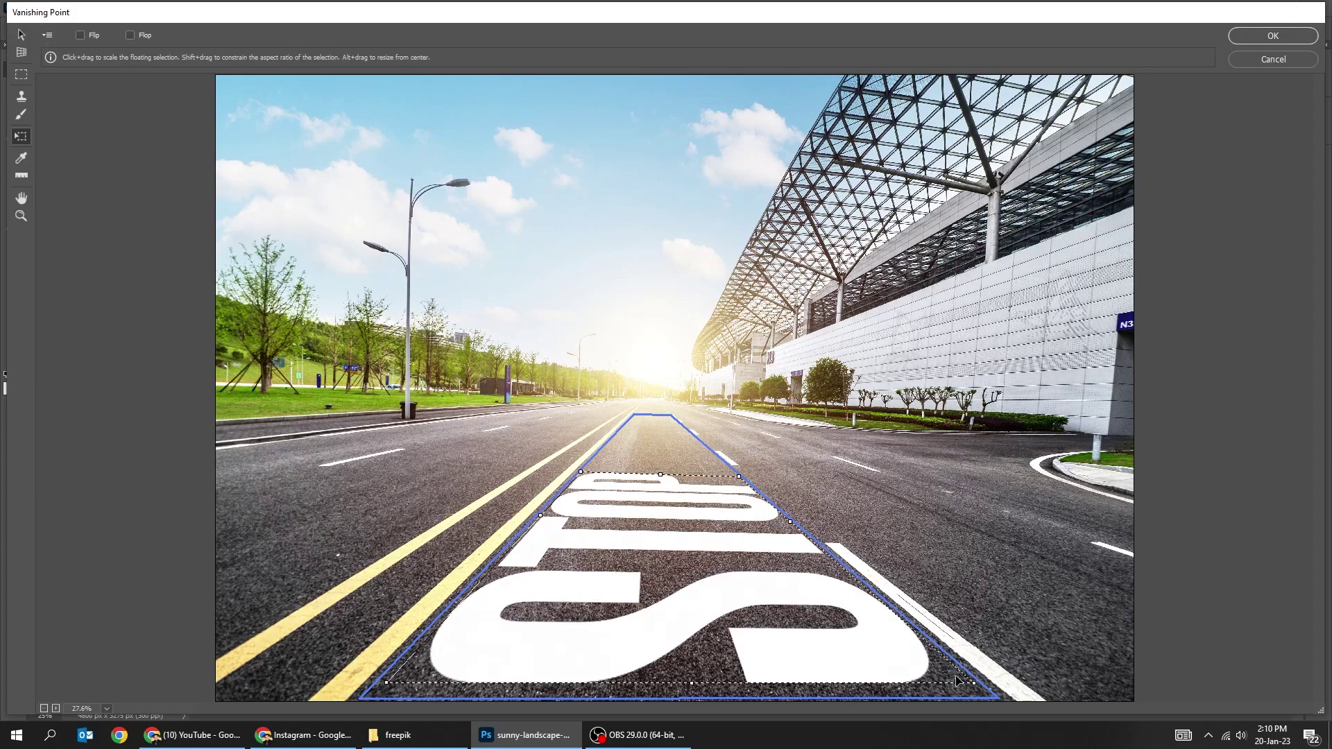
key("Return")
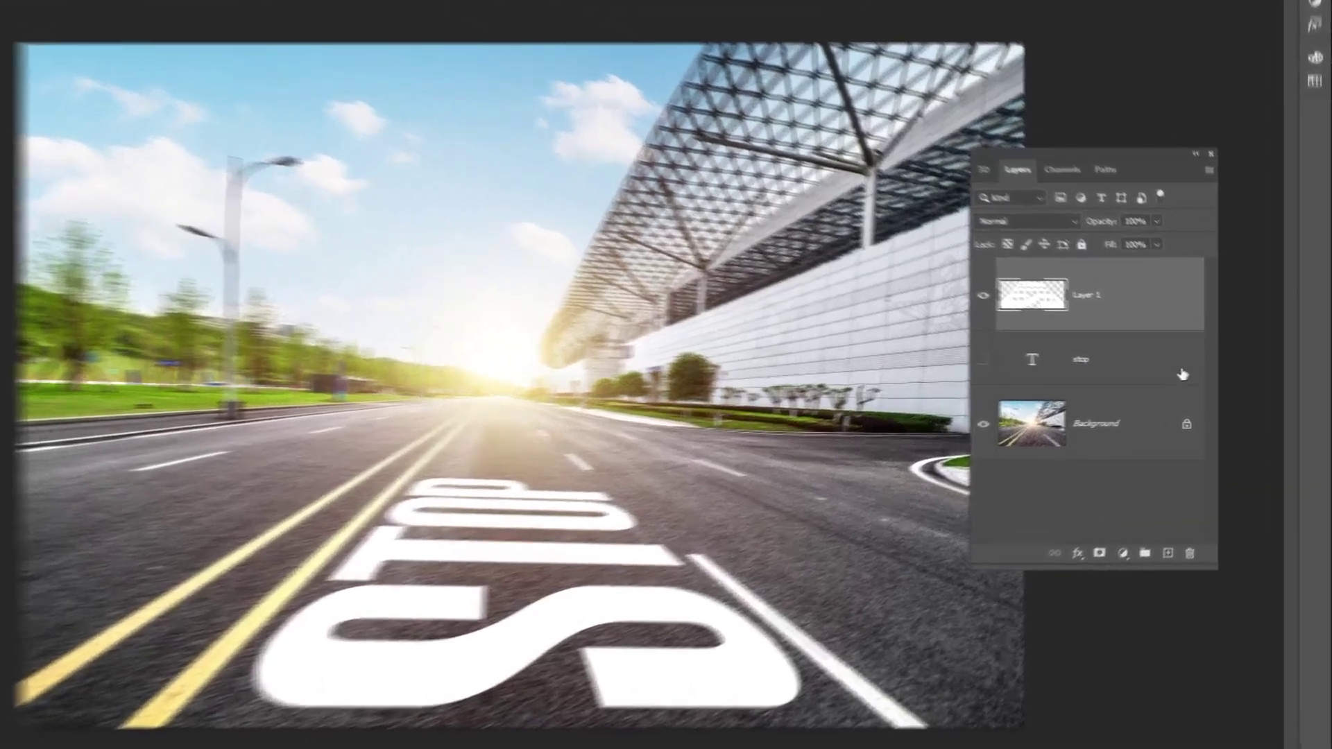
Split Layer 1's Underlying Layer Blend If black slider to 43/113 so asphalt shows through STOP
double_click(1202, 319)
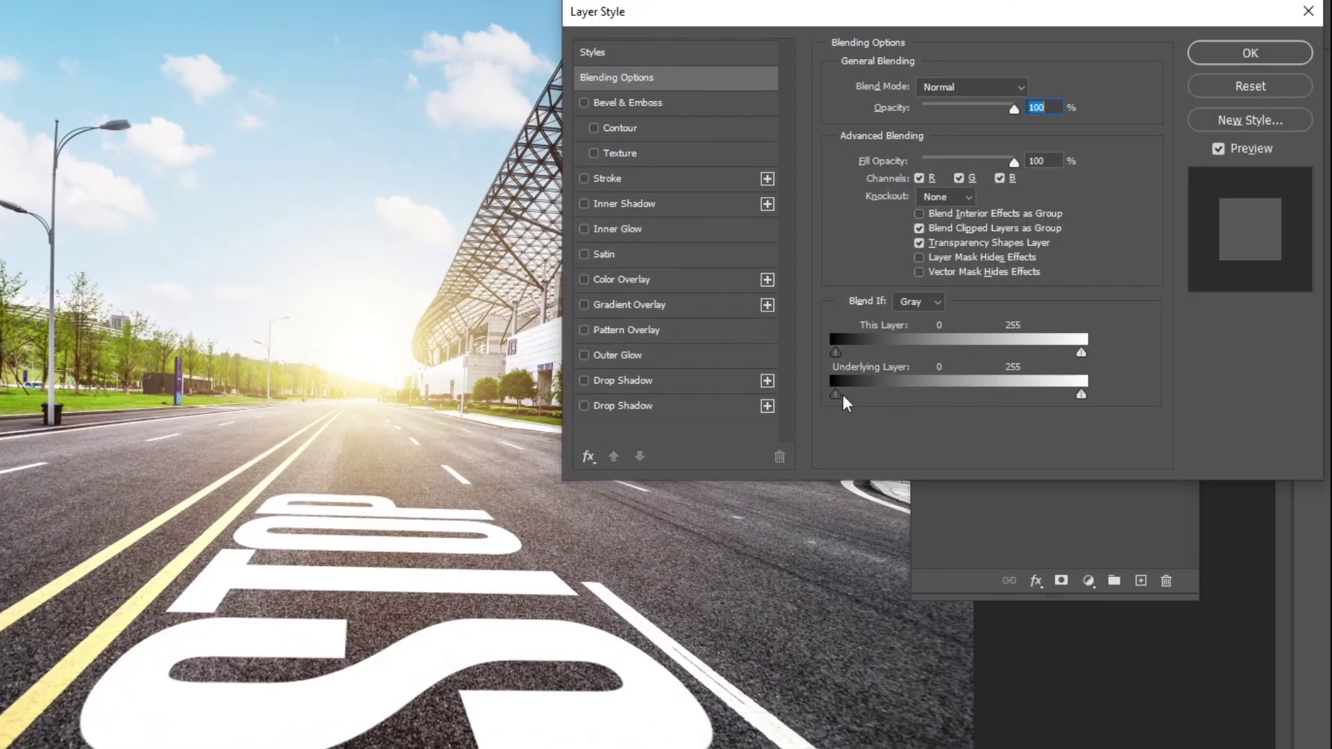
left_click_drag(840, 392, 917, 399)
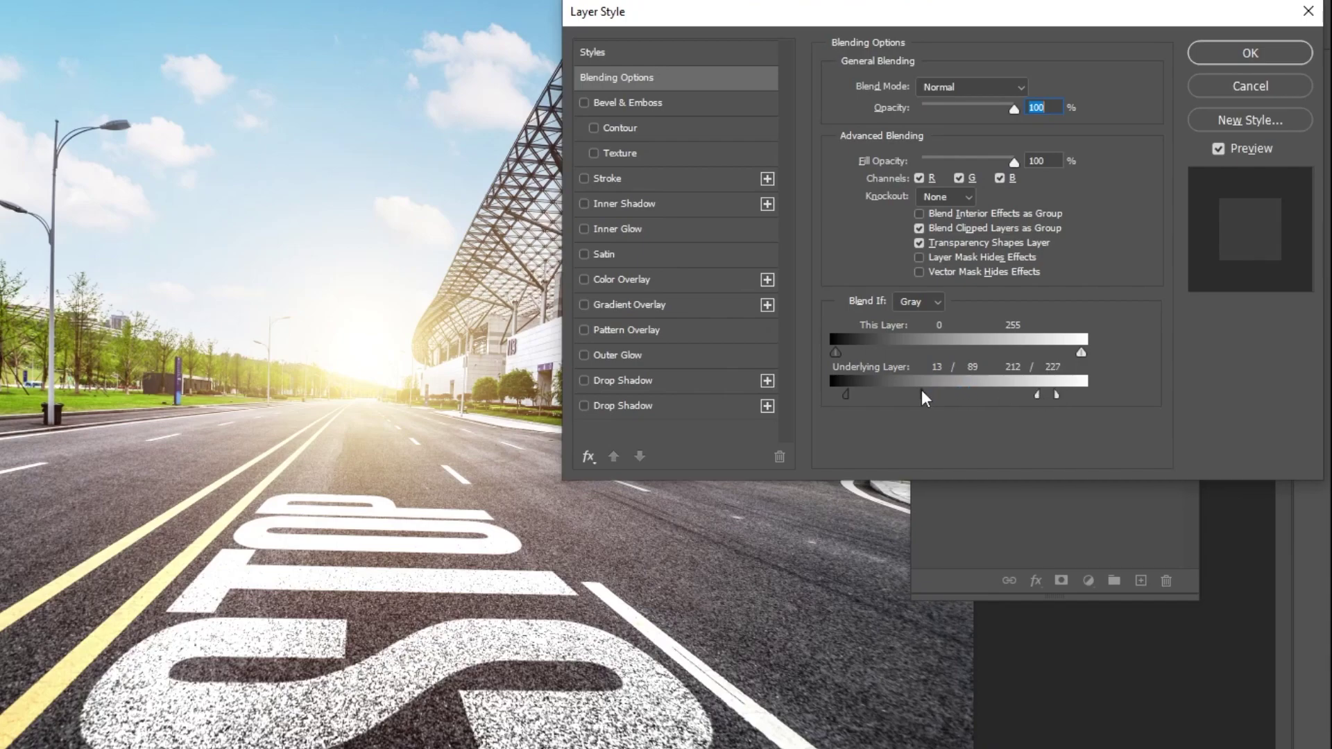
left_click_drag(921, 391, 945, 392)
left_click_drag(848, 394, 877, 394)
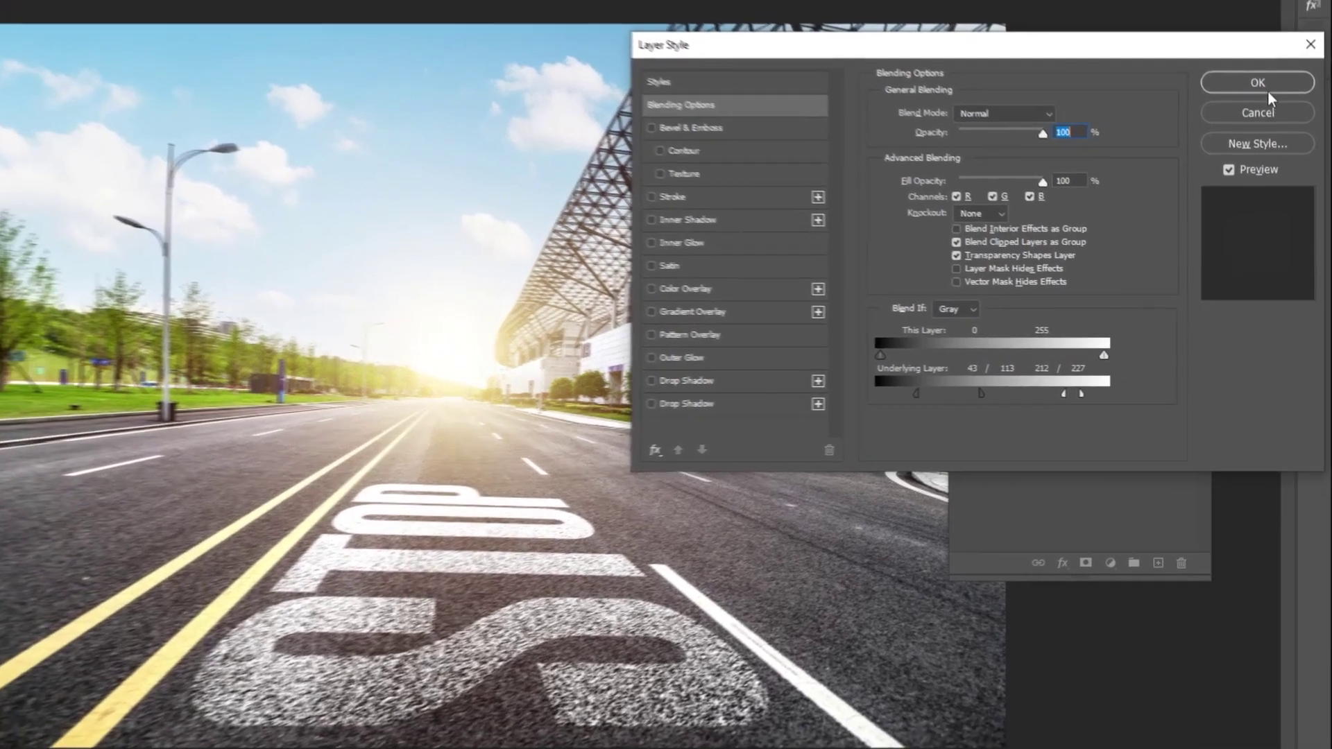
left_click(1249, 53)
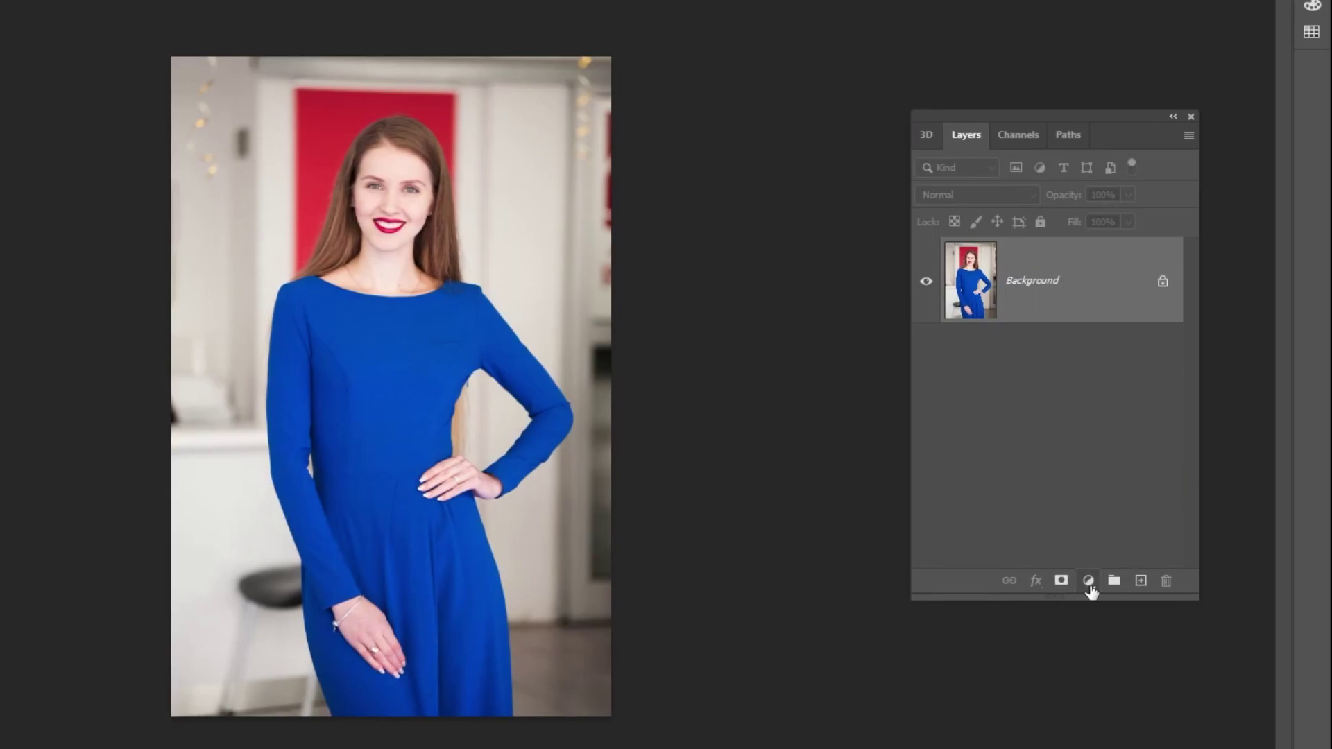
Add a Hue/Saturation layer targeting Blues with Hue -70, then toggle it off and on to compare
left_click(1087, 580)
left_click(1141, 397)
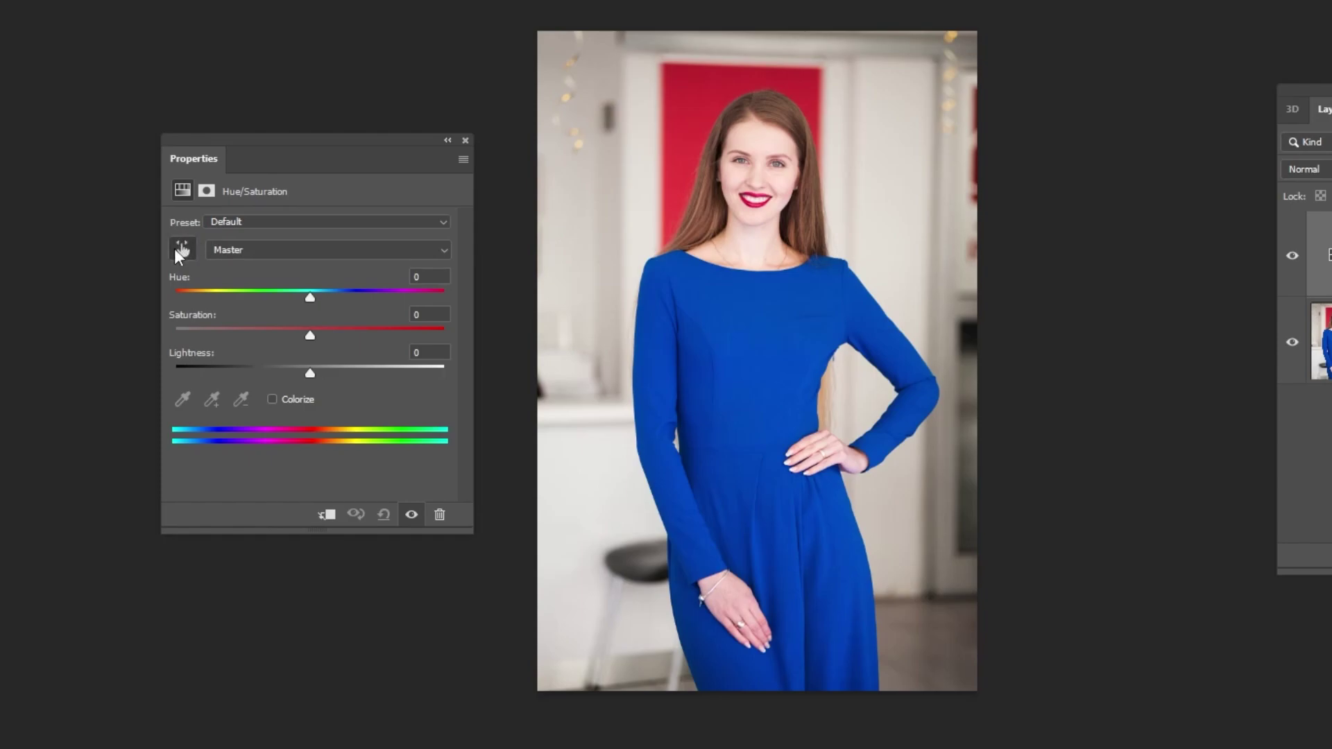
key("ctrl+plus")
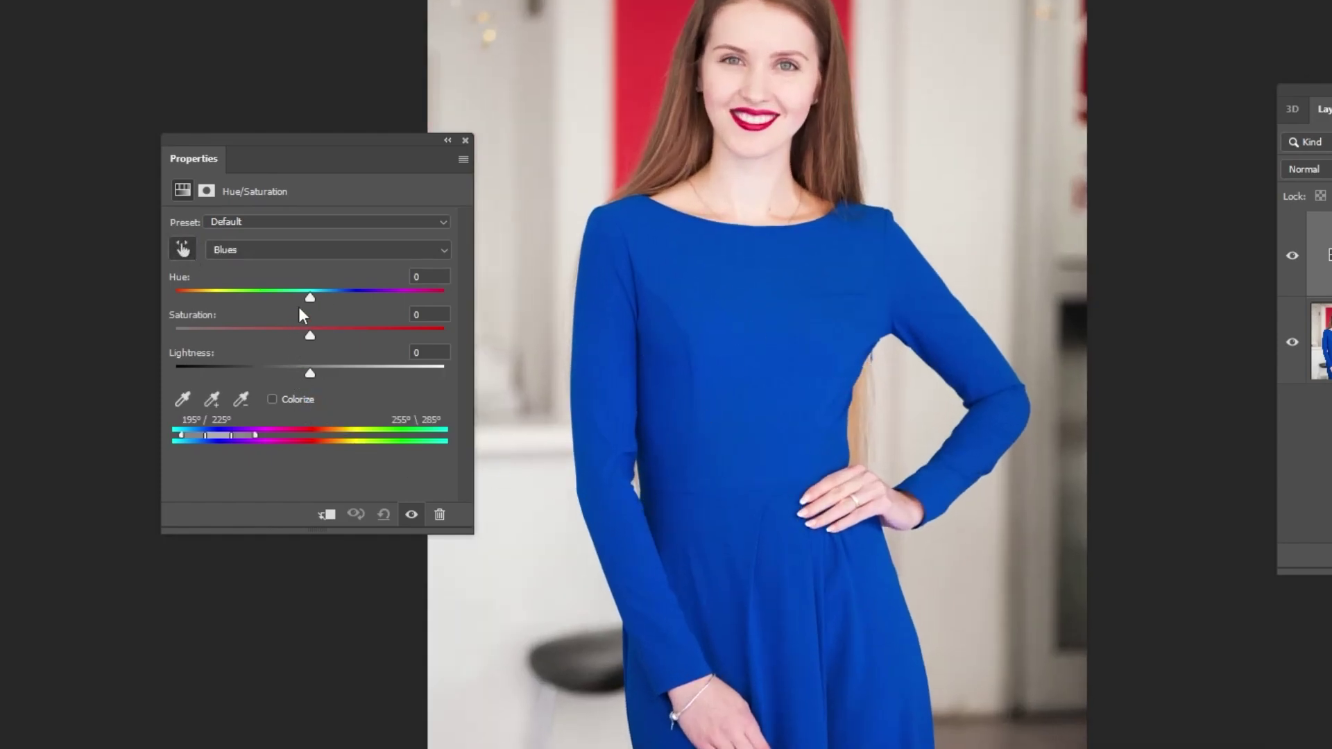
left_click_drag(305, 293, 235, 293)
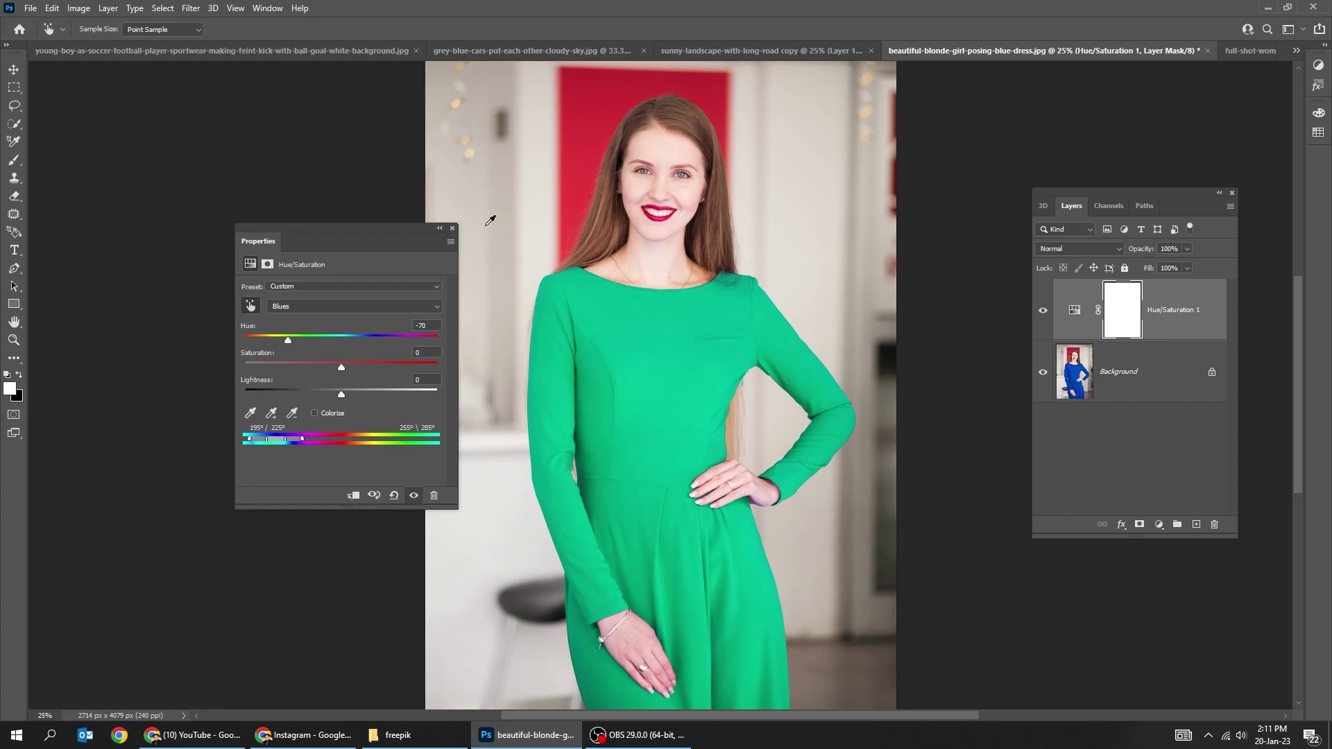
left_click(1057, 300)
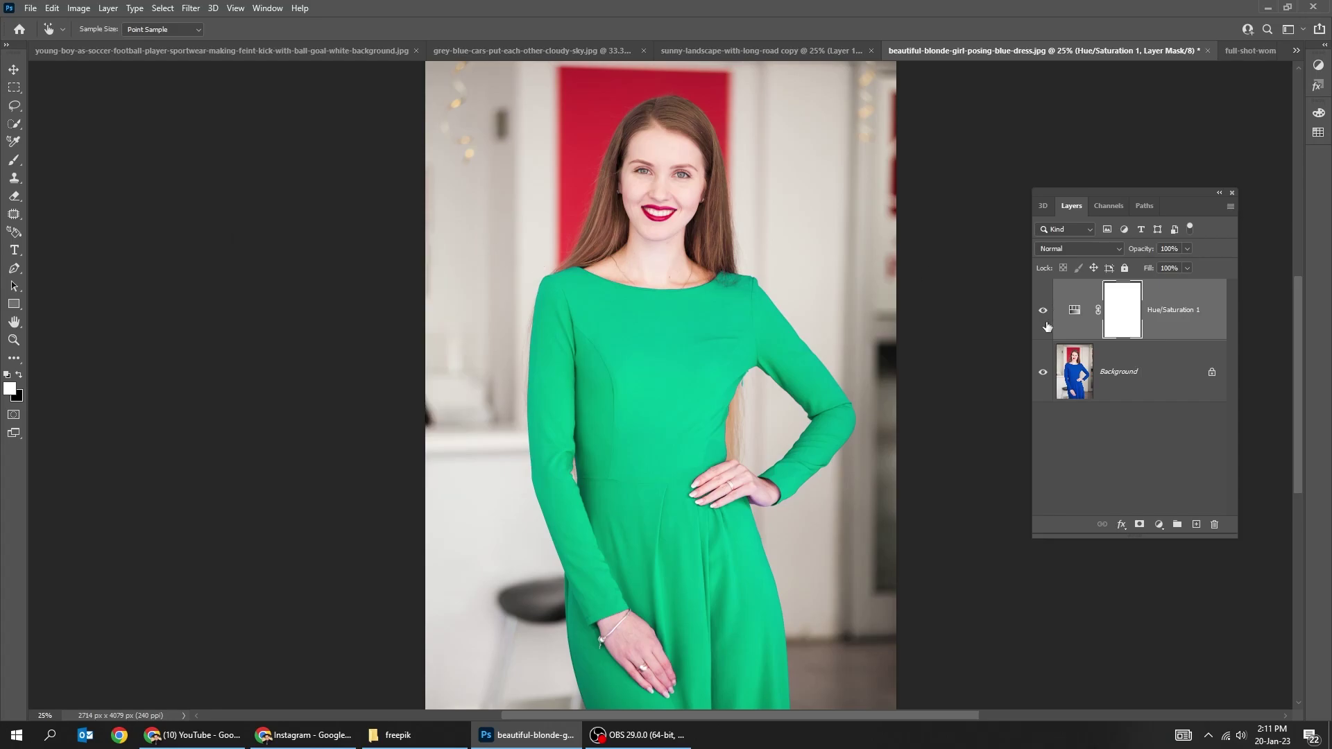
left_click(1038, 312)
left_click(1037, 313)
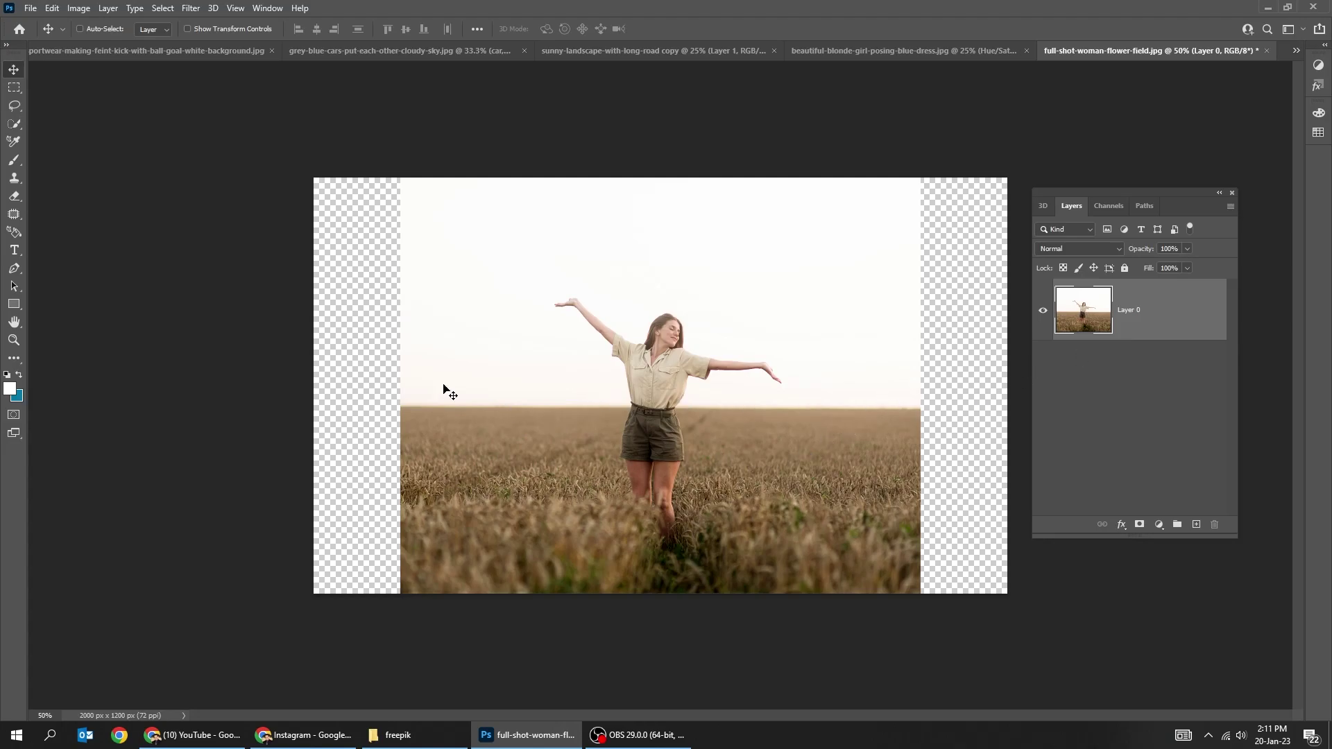
Lasso loosely around the woman and save the selection as a channel named 'girl'
left_click(14, 105)
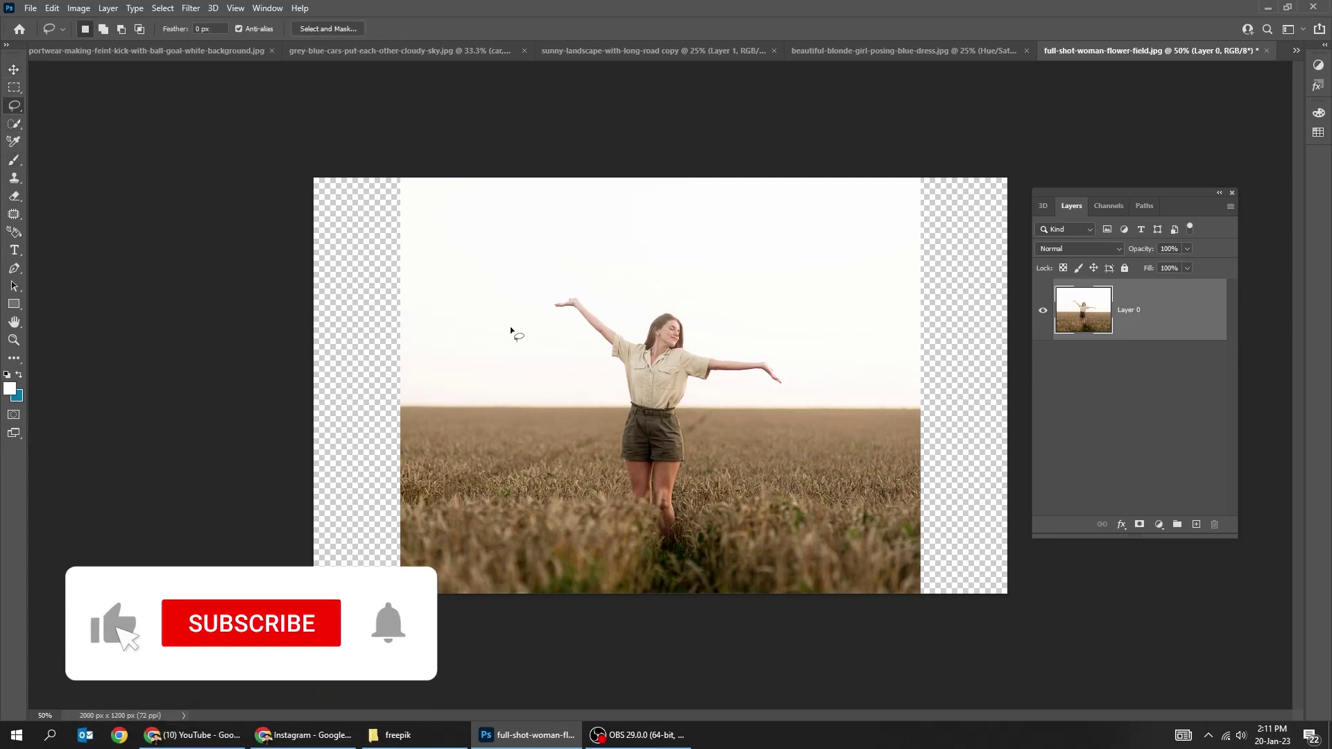
mouse_move(569, 289)
left_mouse_down()
mouse_move(541, 293)
mouse_move(587, 351)
mouse_move(620, 514)
left_mouse_up()
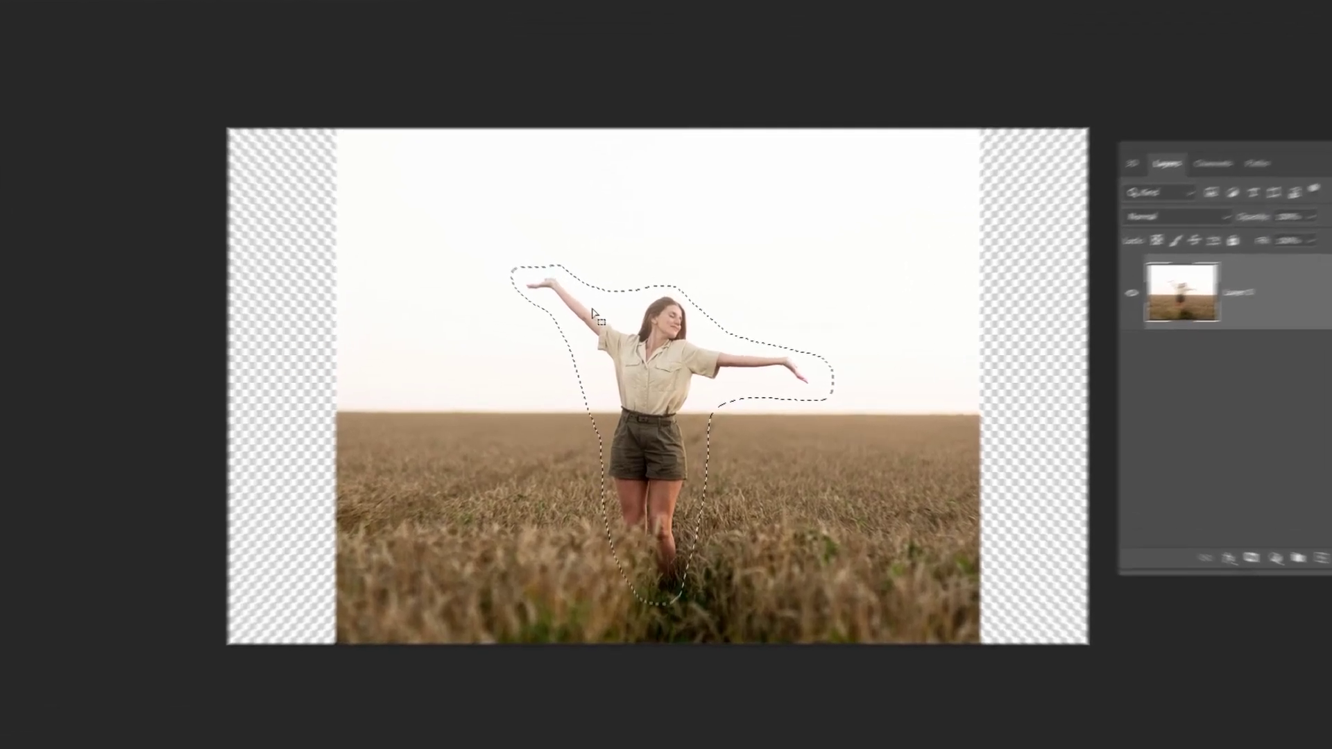
right_click(610, 321)
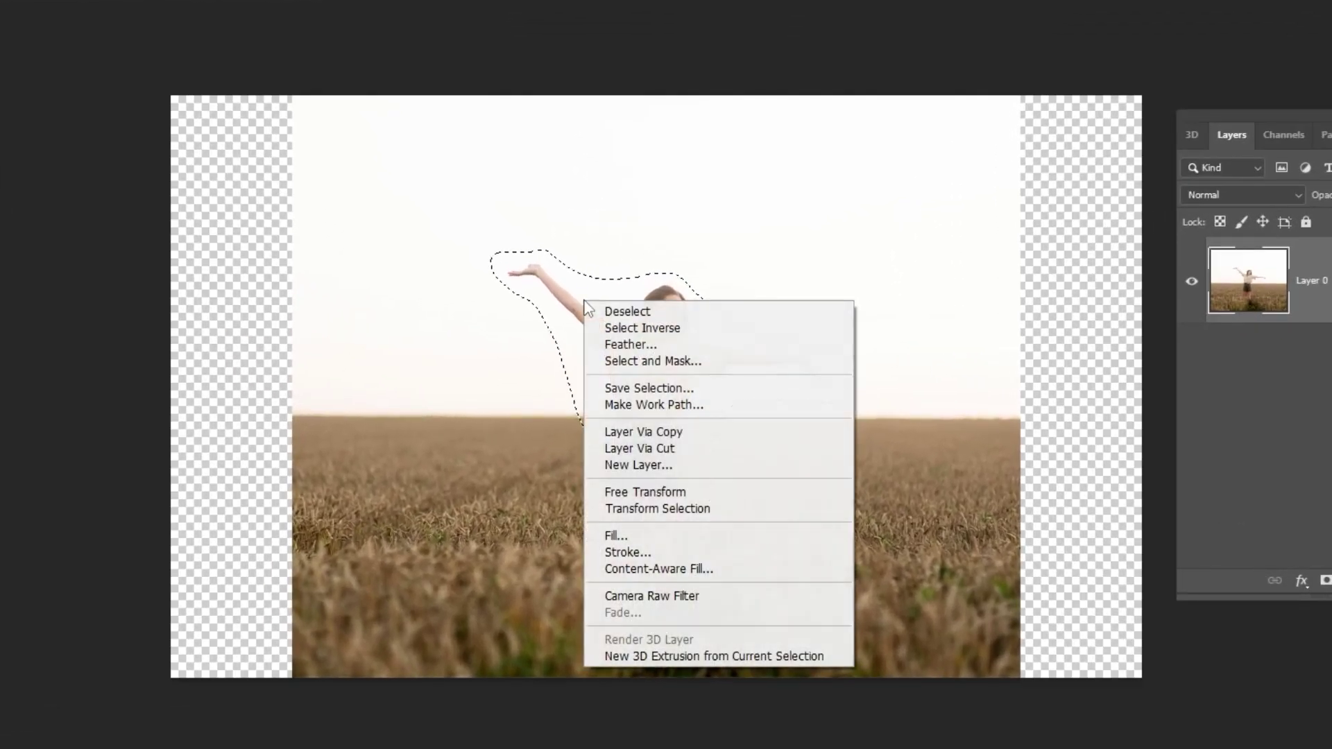
left_click(691, 391)
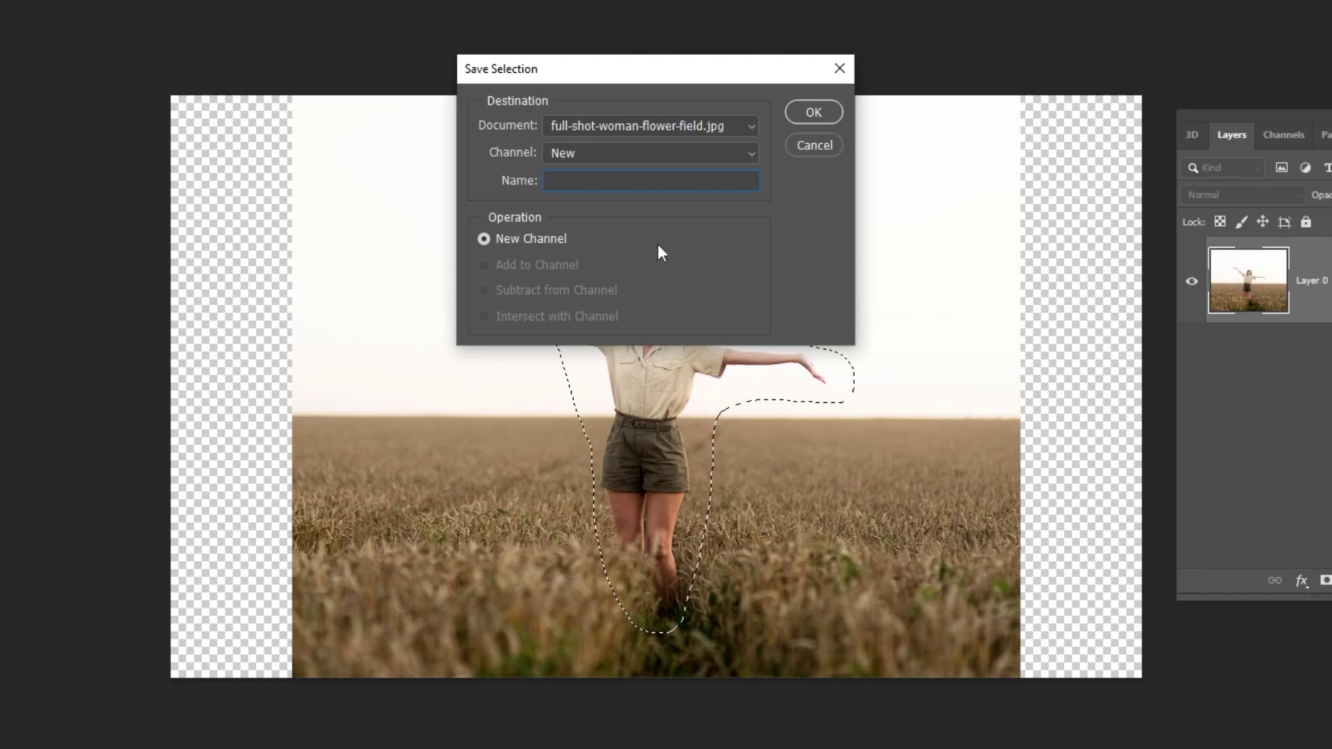
type("girl")
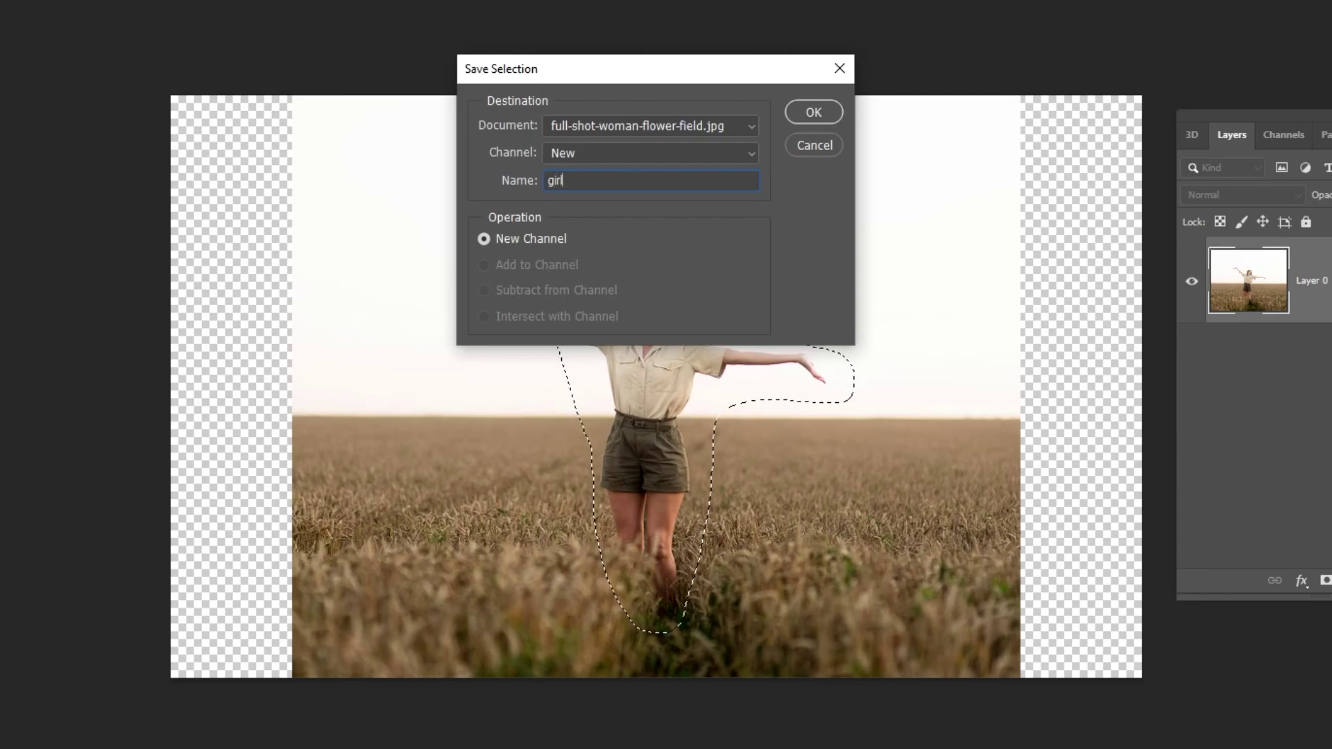
left_click(810, 111)
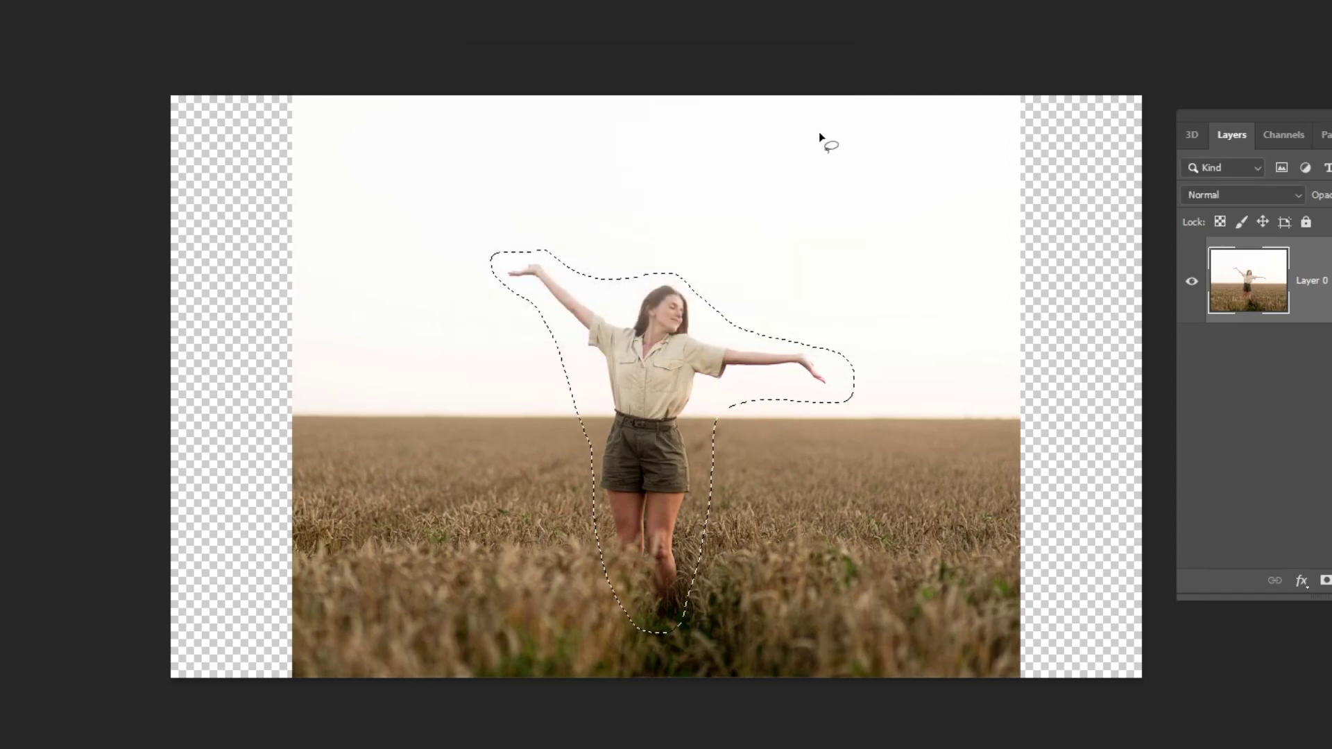
Deselect, then Content-Aware Scale the field photo to both canvas edges, protecting the 'girl' channel
left_click(526, 218)
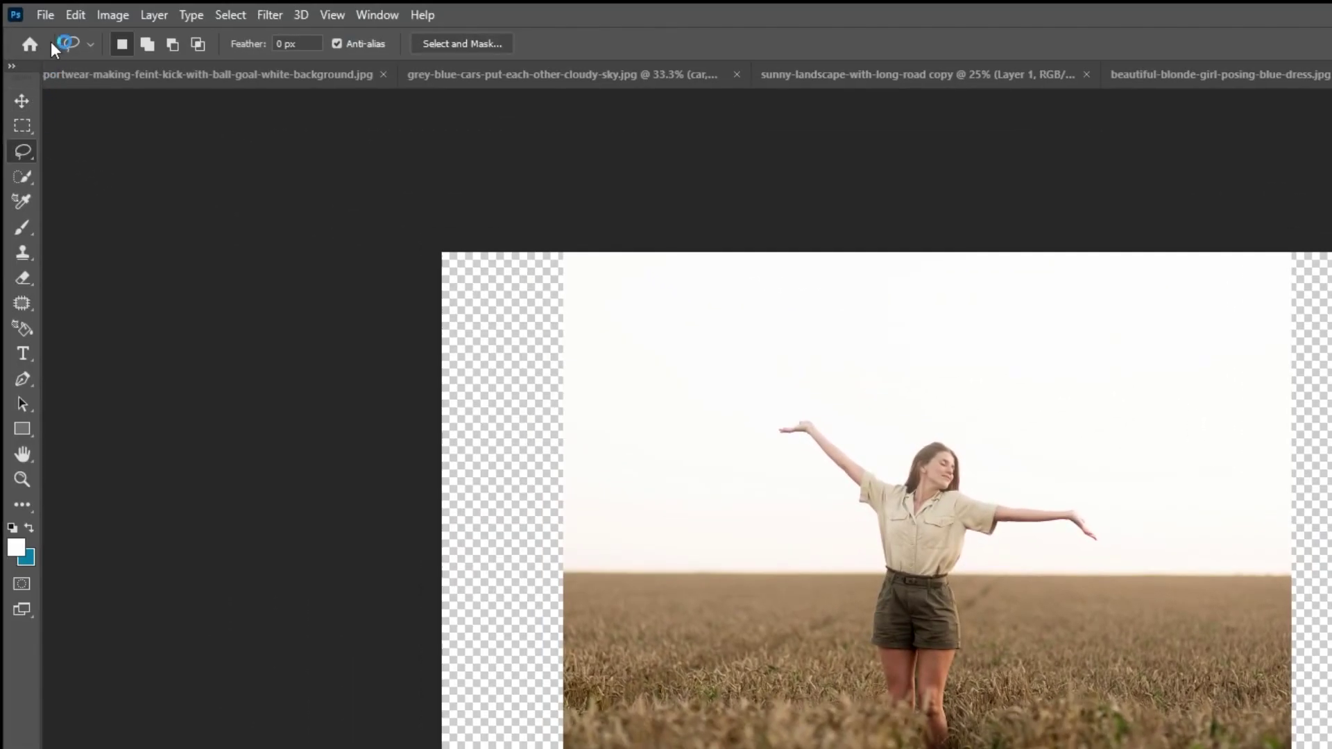
left_click(75, 15)
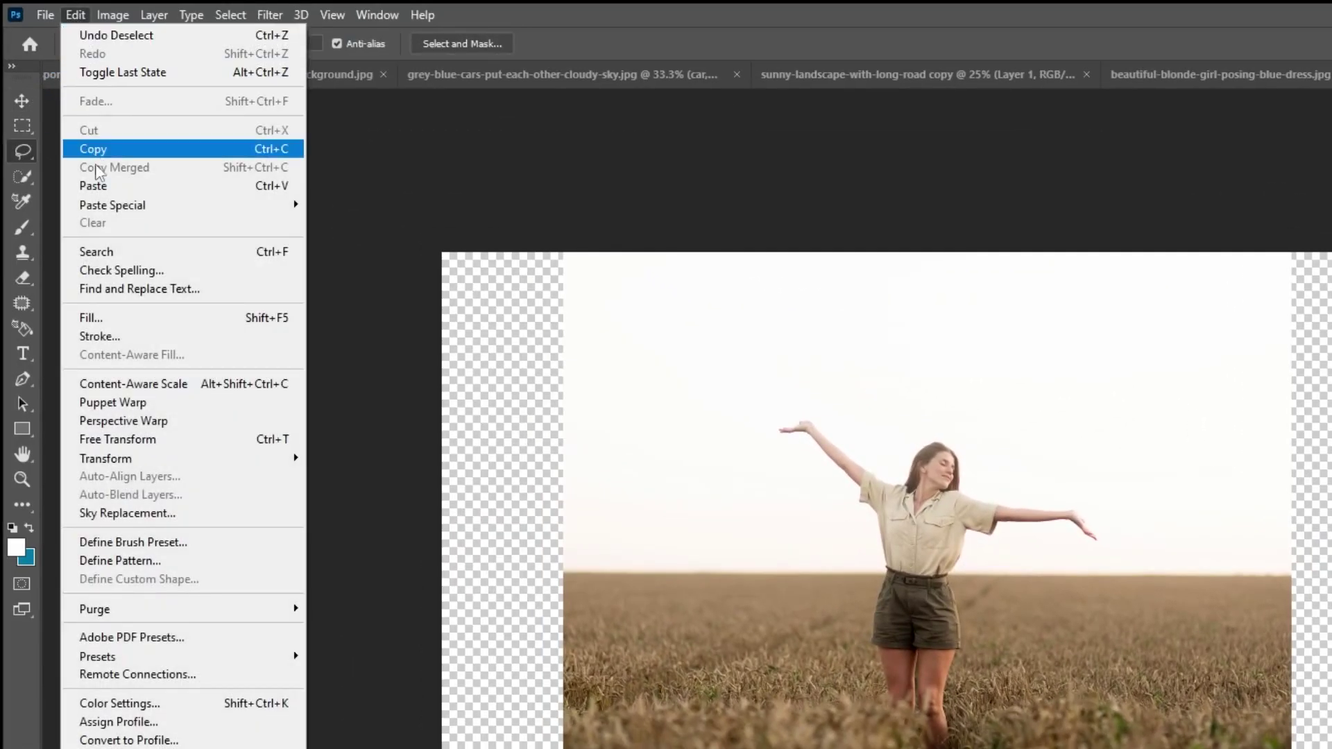
left_click(242, 384)
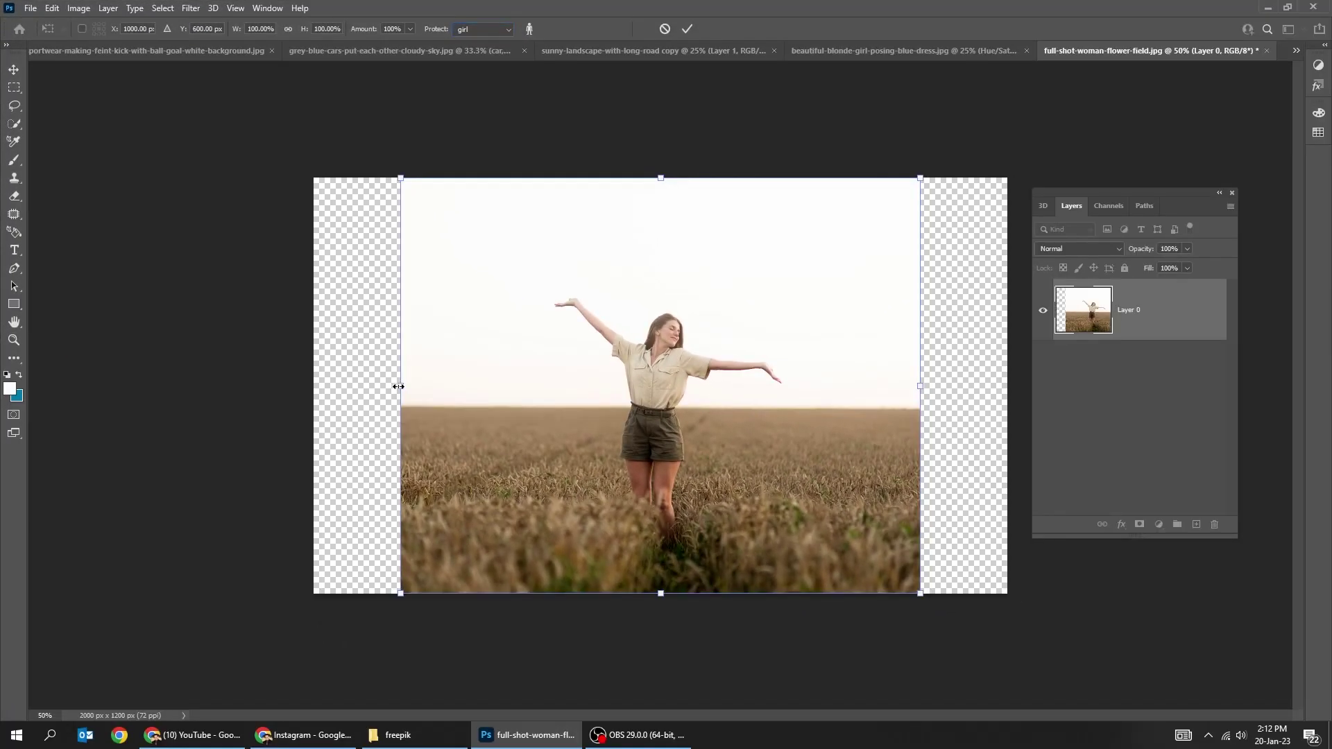
left_click_drag(564, 543, 481, 548)
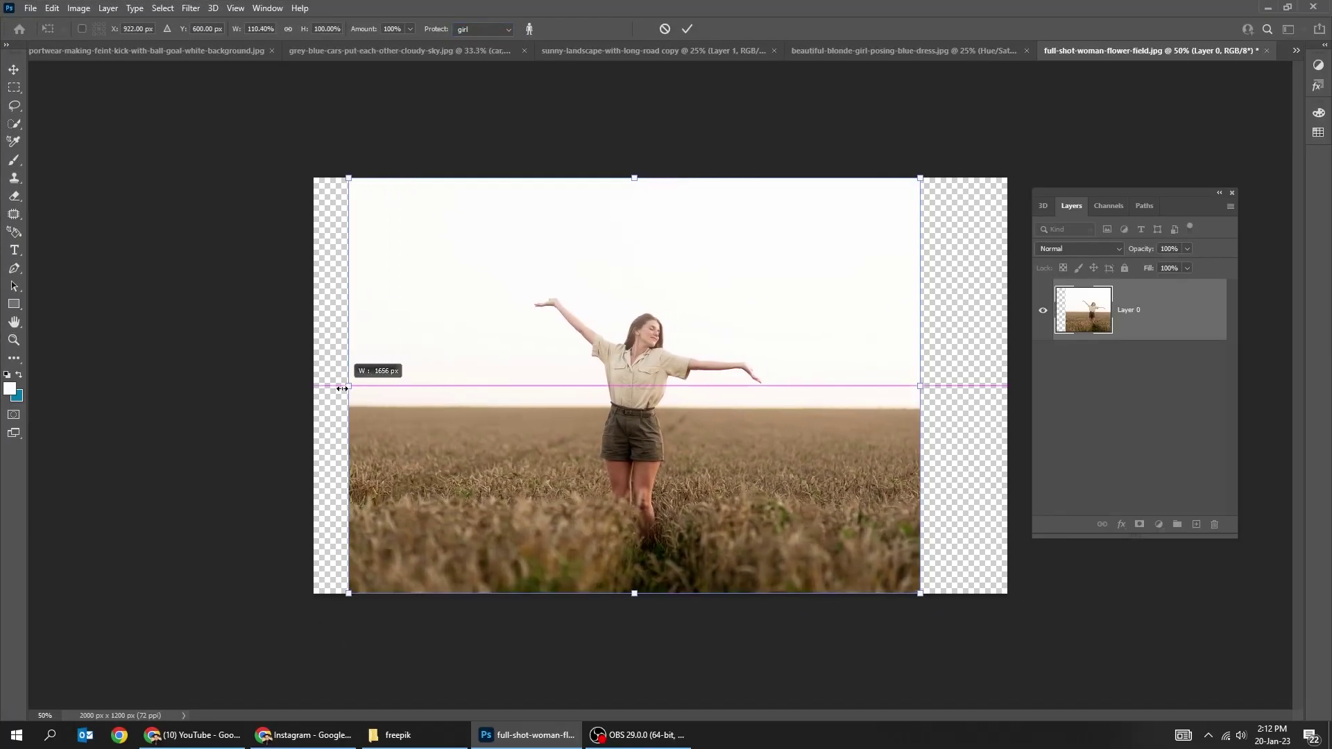
left_click_drag(342, 388, 310, 389)
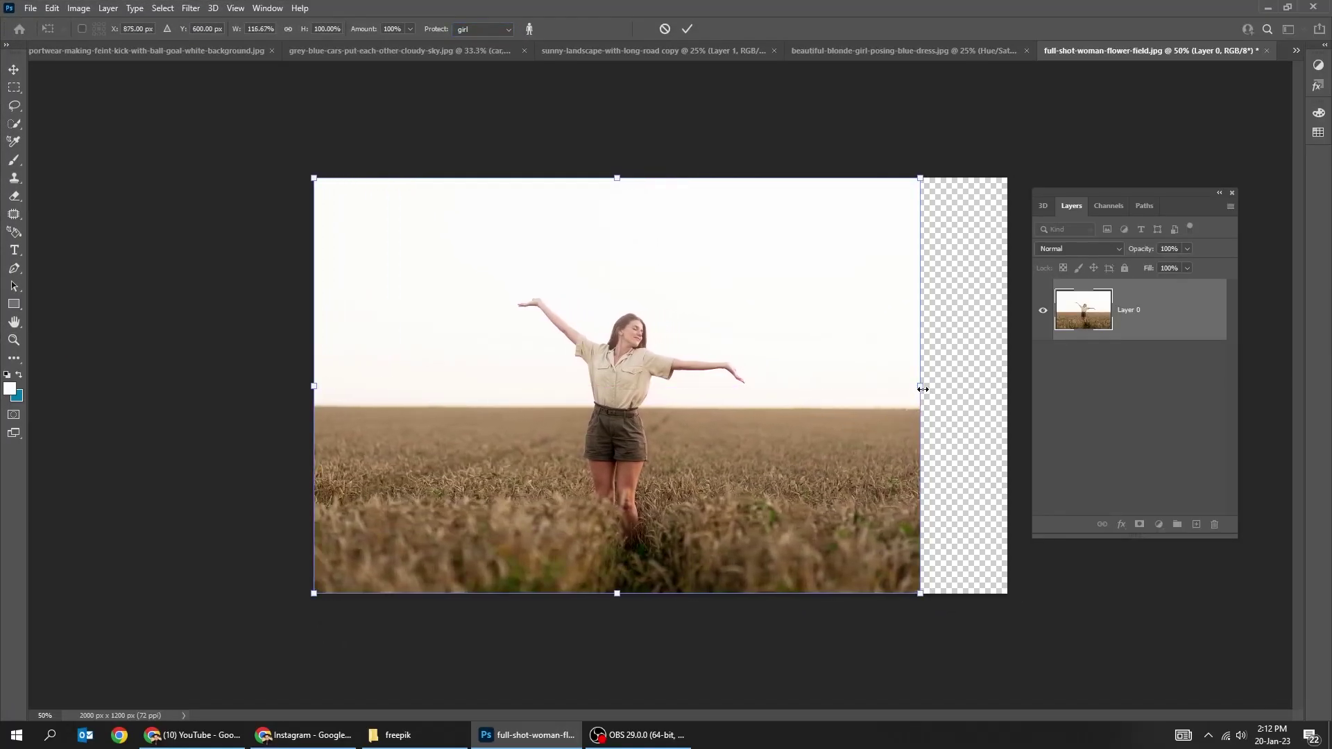
left_click_drag(922, 389, 1007, 396)
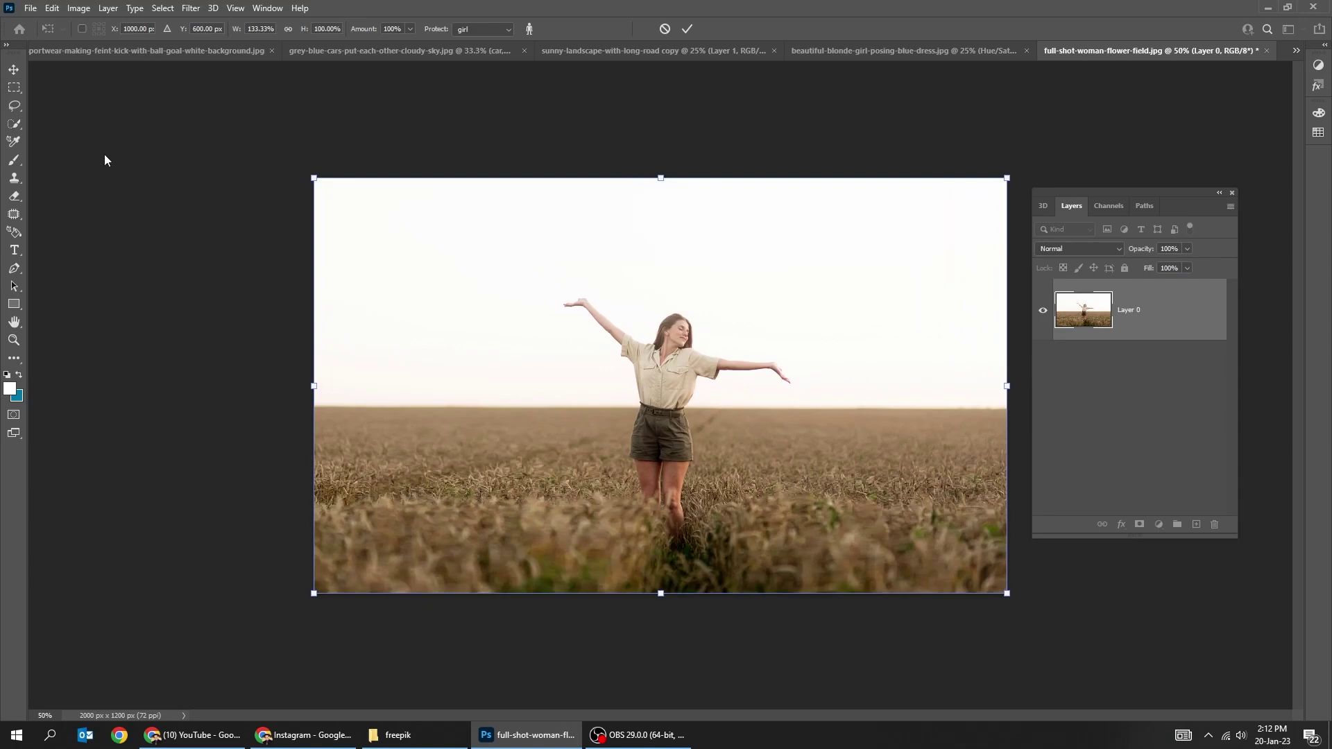
key("ctrl+plus")
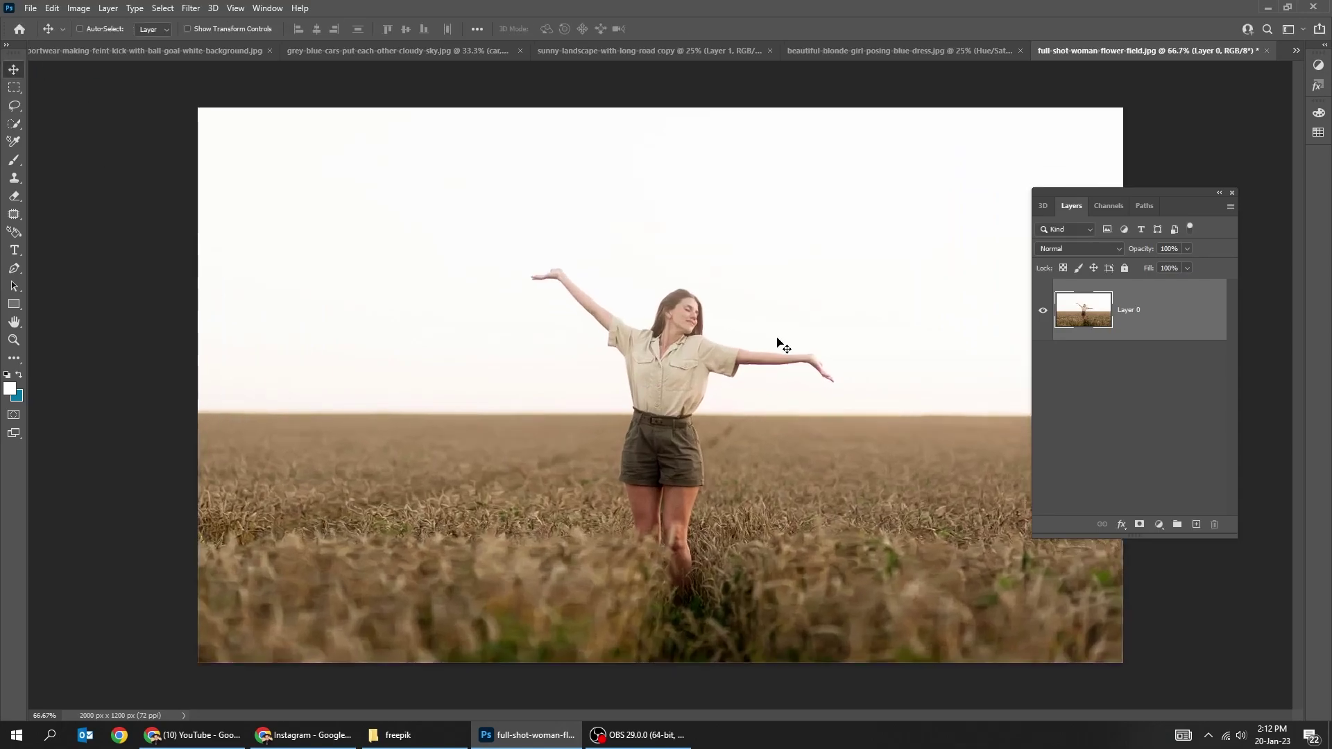